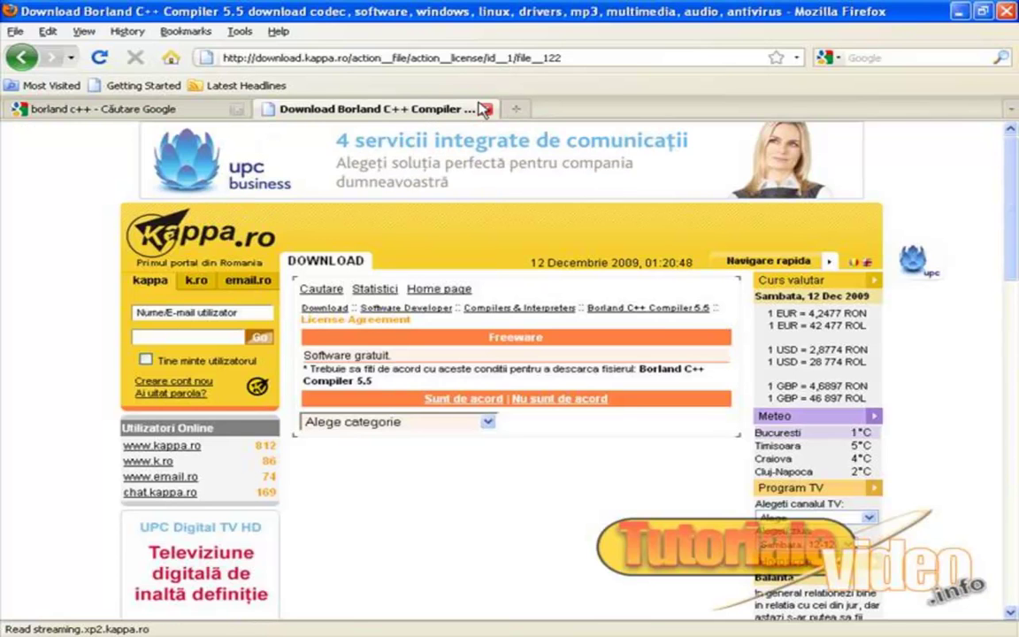
Close the current download page and search Google for "c++ download" from the home page
{"action": "left_click", "coordinate": [485, 109]}
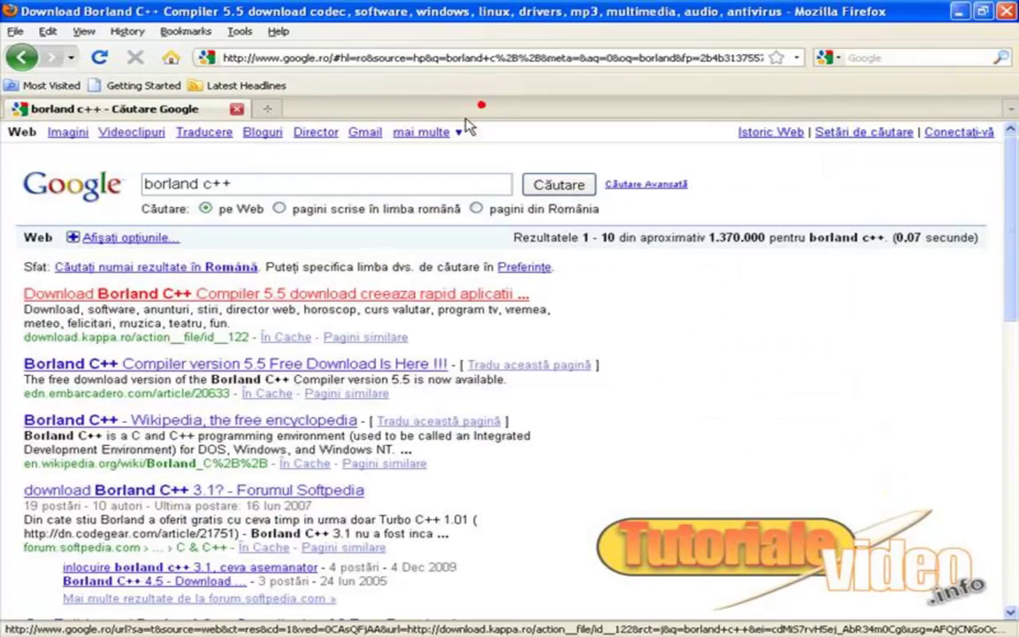
{"action": "left_click", "coordinate": [170, 58]}
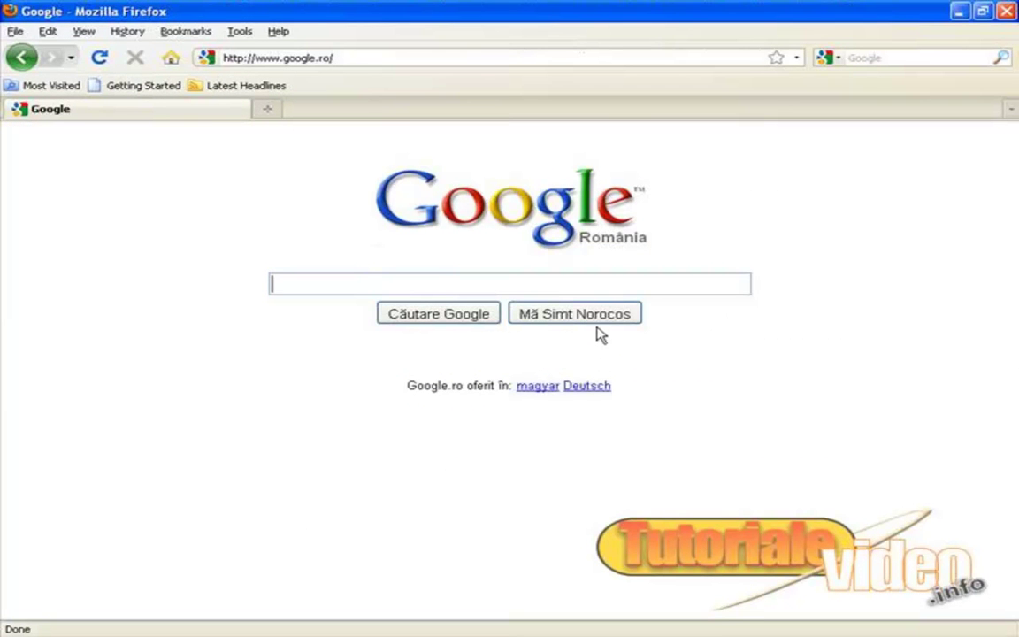
{"action": "type", "text": "c++"}
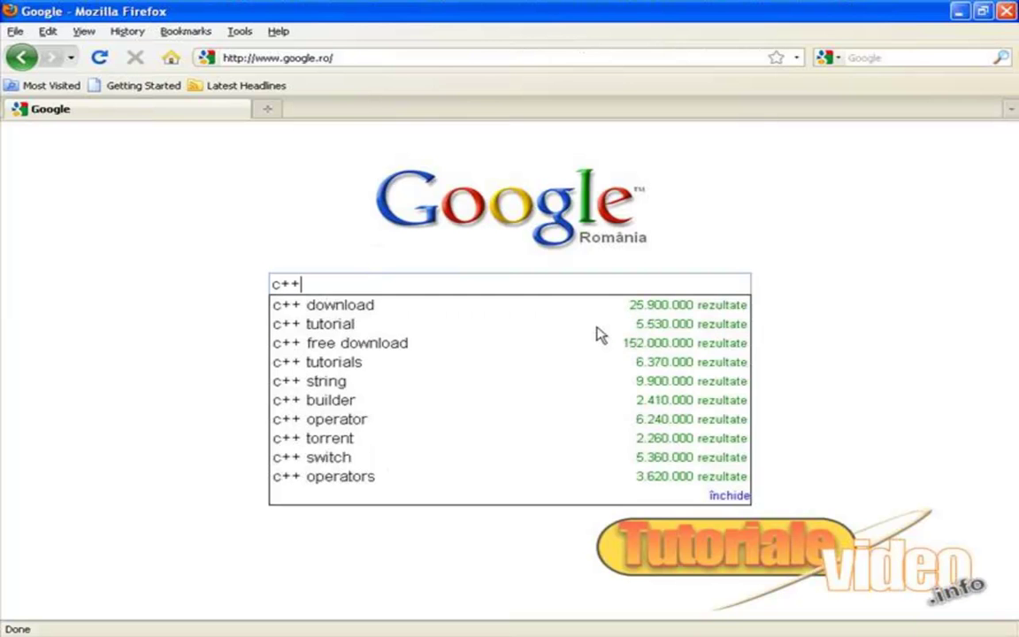
{"action": "left_click", "coordinate": [468, 305]}
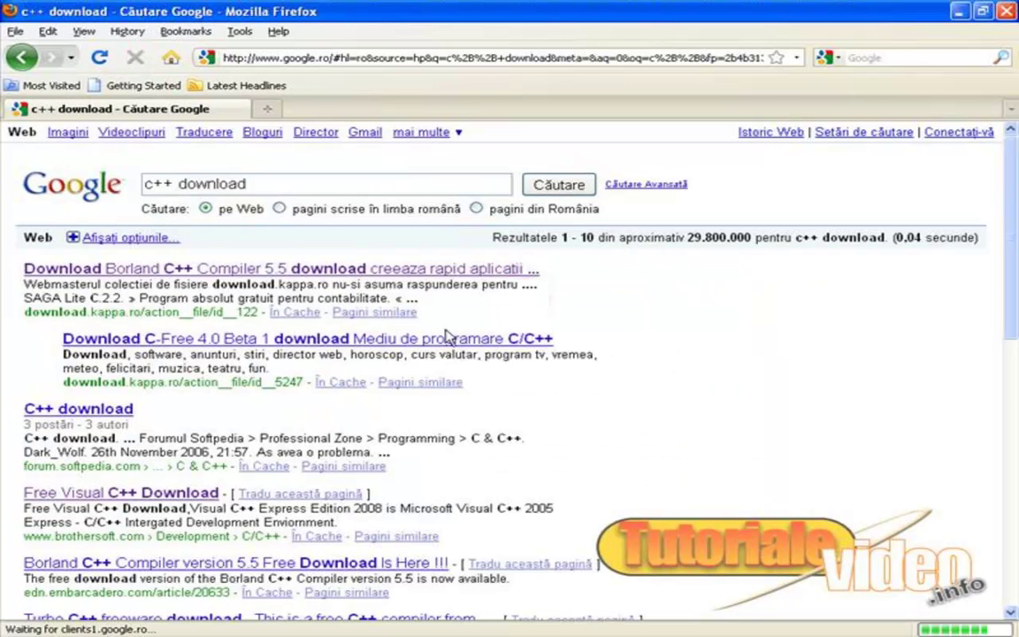
Open the Borland C++ Compiler 5.5 result, request the file download, accept the license terms, and cancel saving freecommandLinetools.exe
{"action": "left_click", "coordinate": [379, 270]}
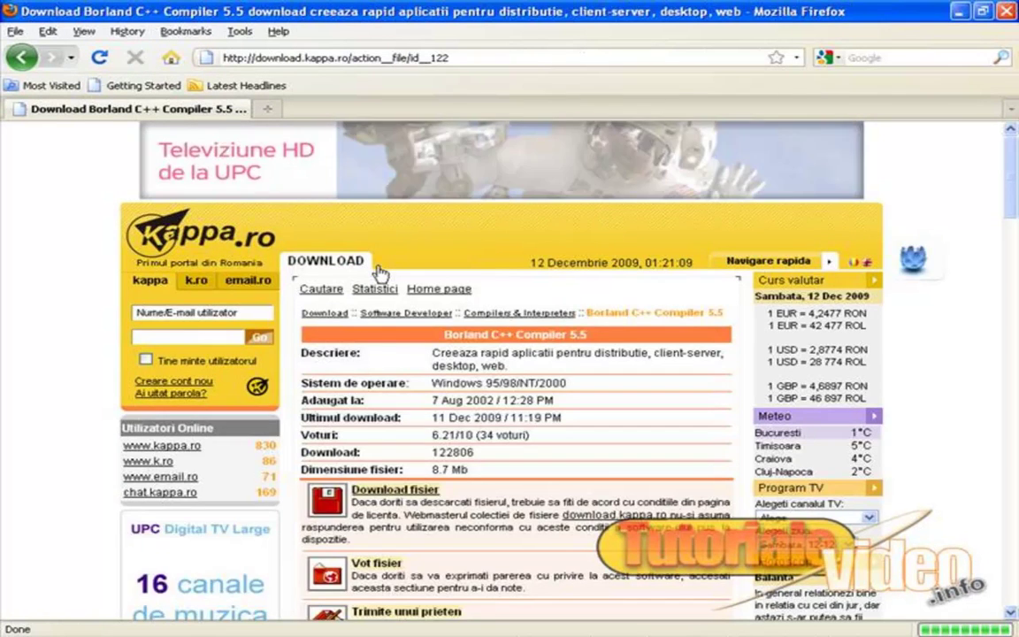
{"action": "scroll", "coordinate": [440, 374], "scroll_direction": "down", "scroll_amount": 3}
{"action": "left_click", "coordinate": [393, 343]}
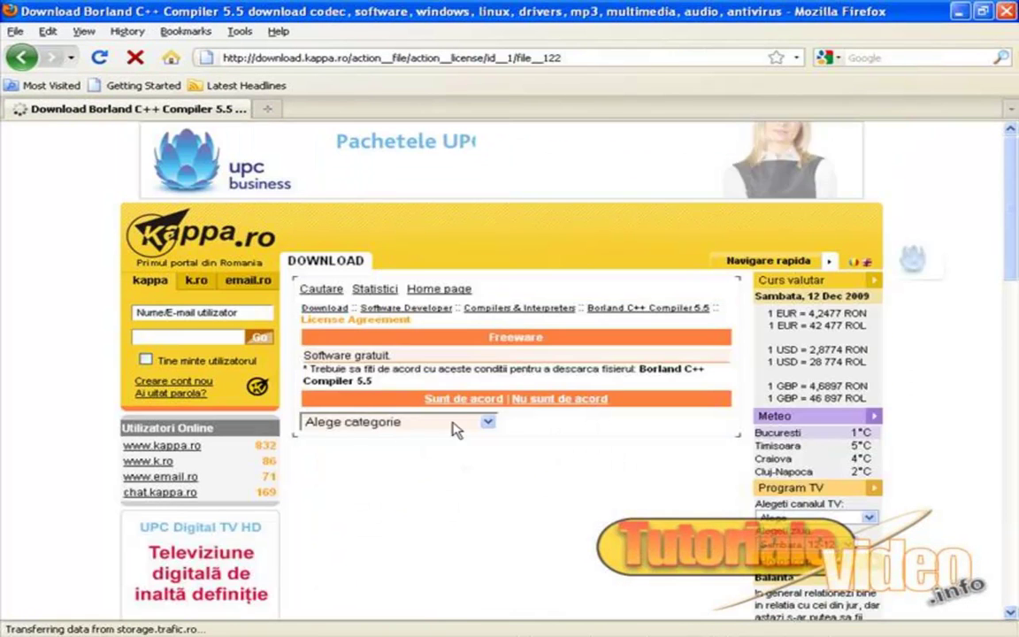
{"action": "left_click", "coordinate": [456, 399]}
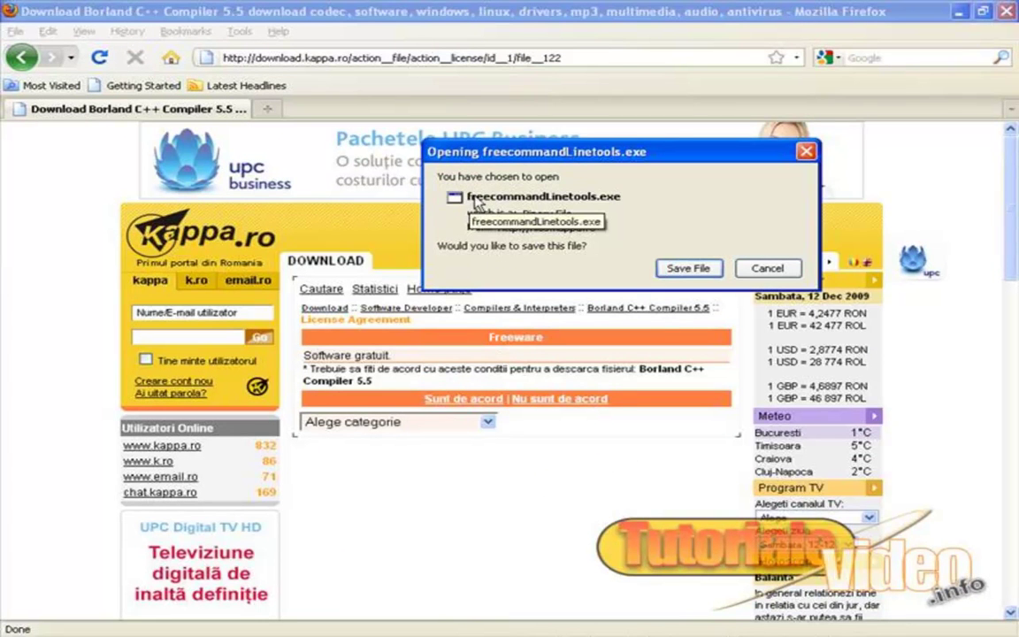
{"action": "left_click", "coordinate": [762, 268]}
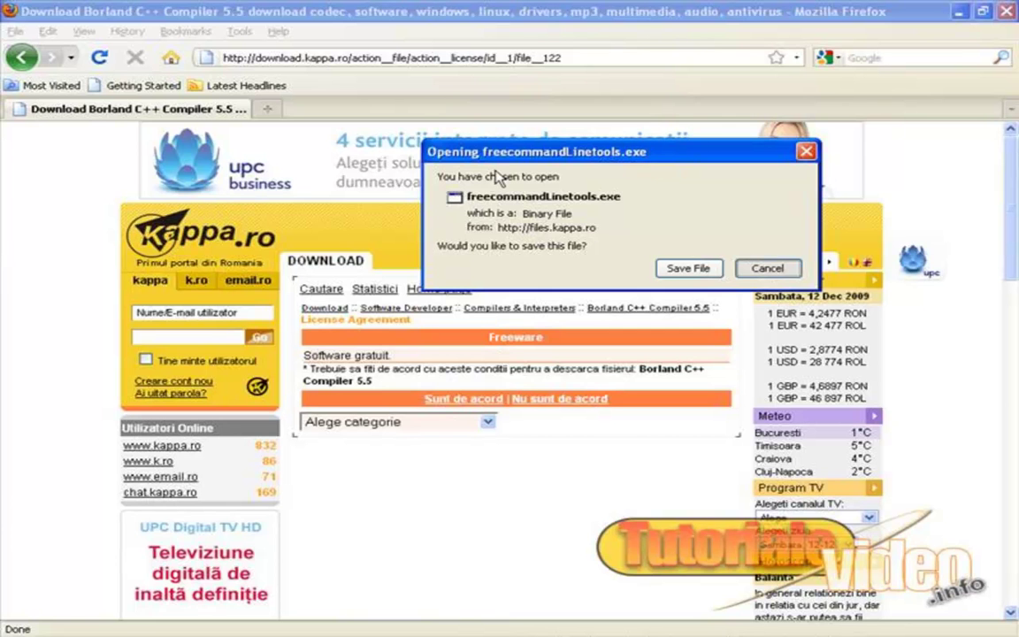
Open a file explorer window, go to the Desktop folder, and run the downloaded freecommandLinetools.exe installer
{"action": "right_click", "coordinate": [79, 586]}
{"action": "left_click", "coordinate": [75, 494]}
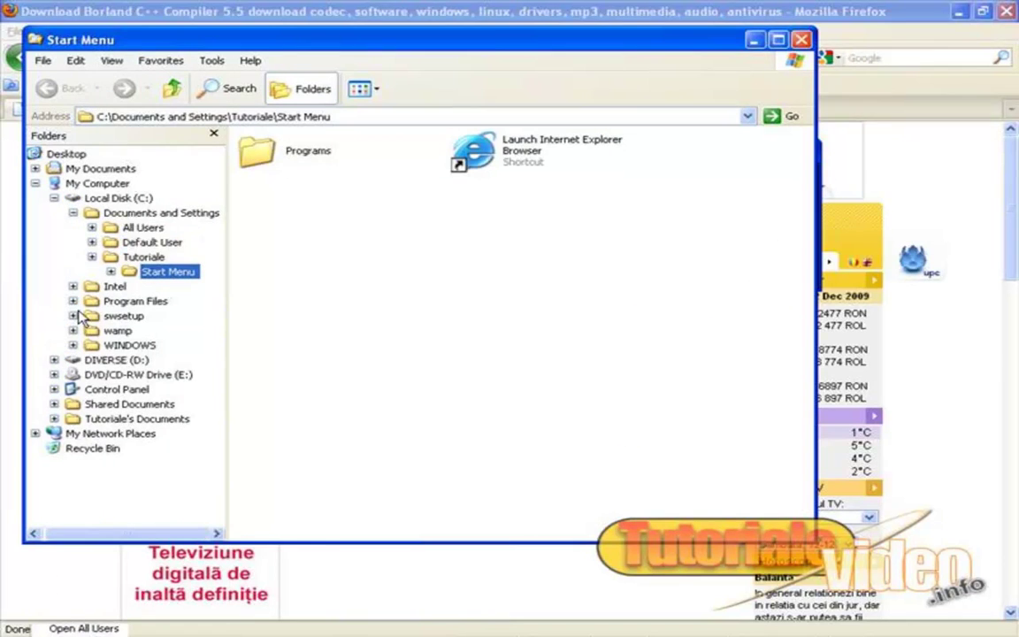
{"action": "left_click", "coordinate": [67, 154]}
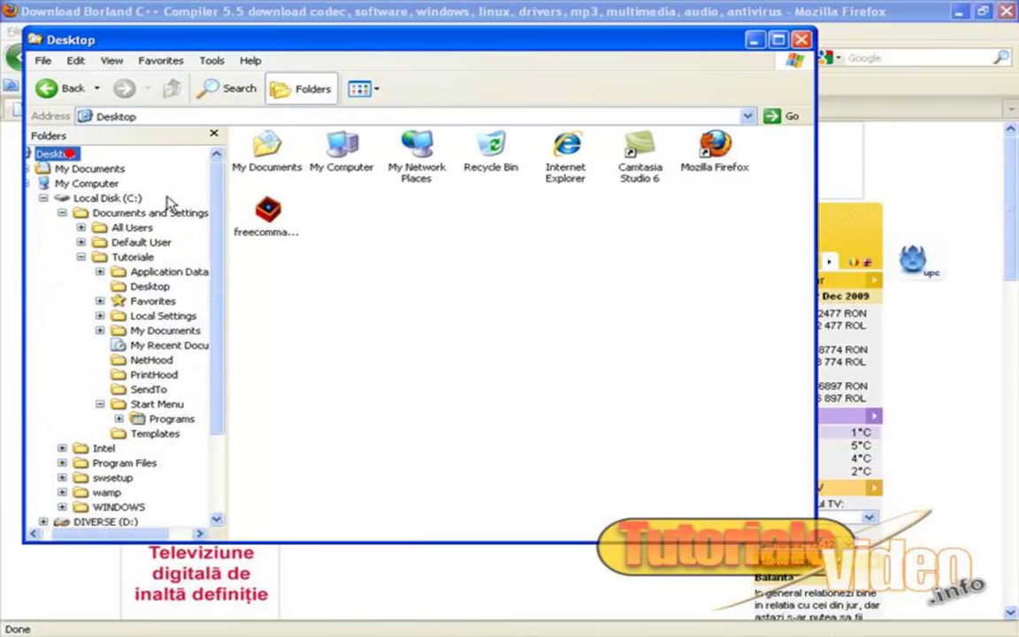
{"action": "left_click", "coordinate": [261, 228]}
{"action": "double_click", "coordinate": [261, 228]}
{"action": "left_click", "coordinate": [553, 343]}
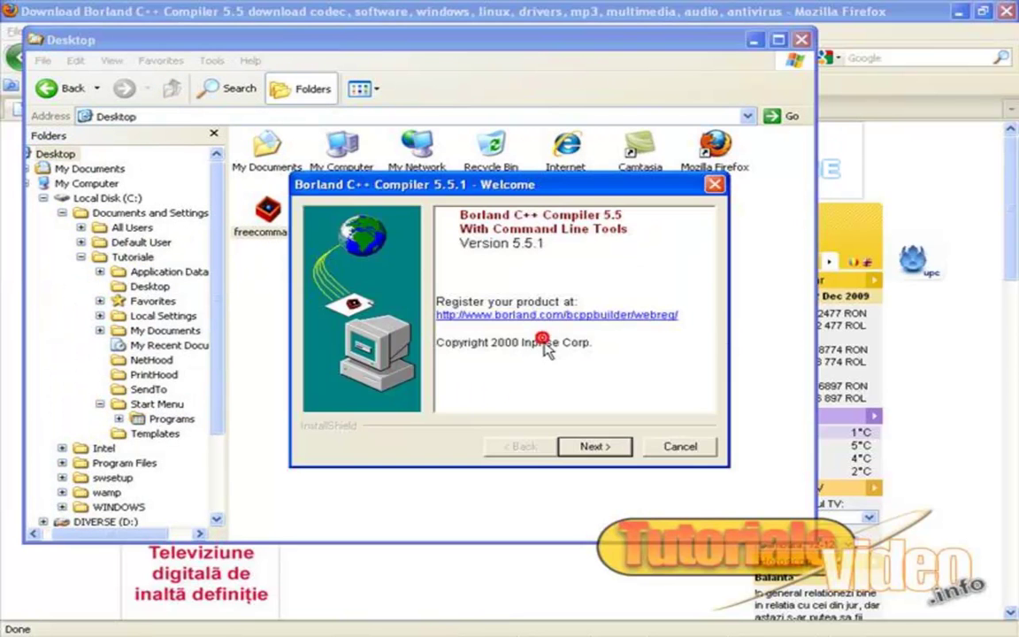
Install Borland C++ Compiler 5.5.1 into C:\Borland\BCC55 and agree to create that folder
{"action": "left_click", "coordinate": [606, 447]}
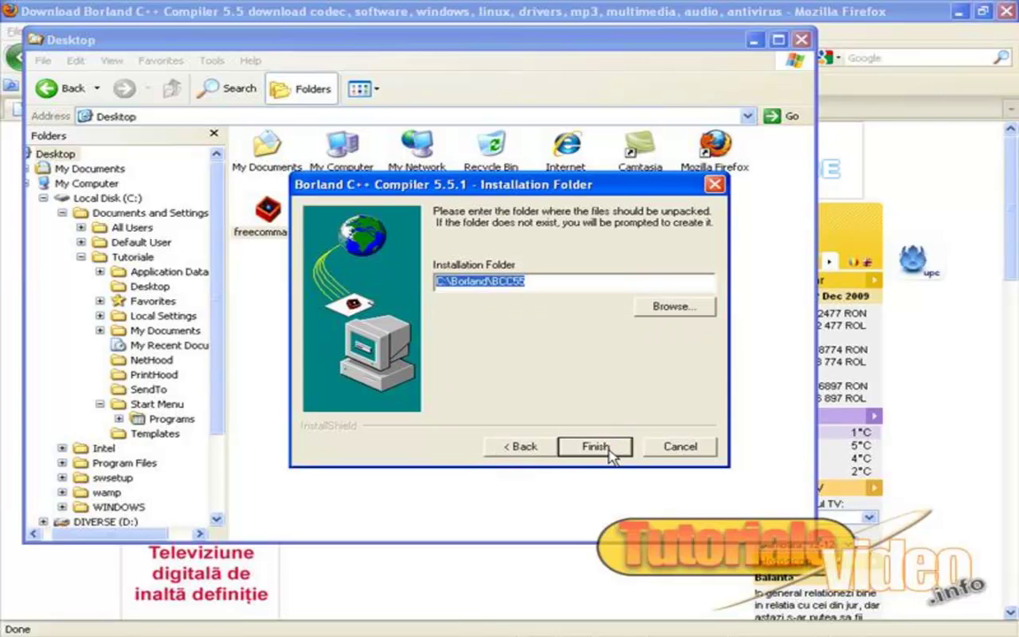
{"action": "left_click_drag", "start_coordinate": [547, 285], "coordinate": [478, 283]}
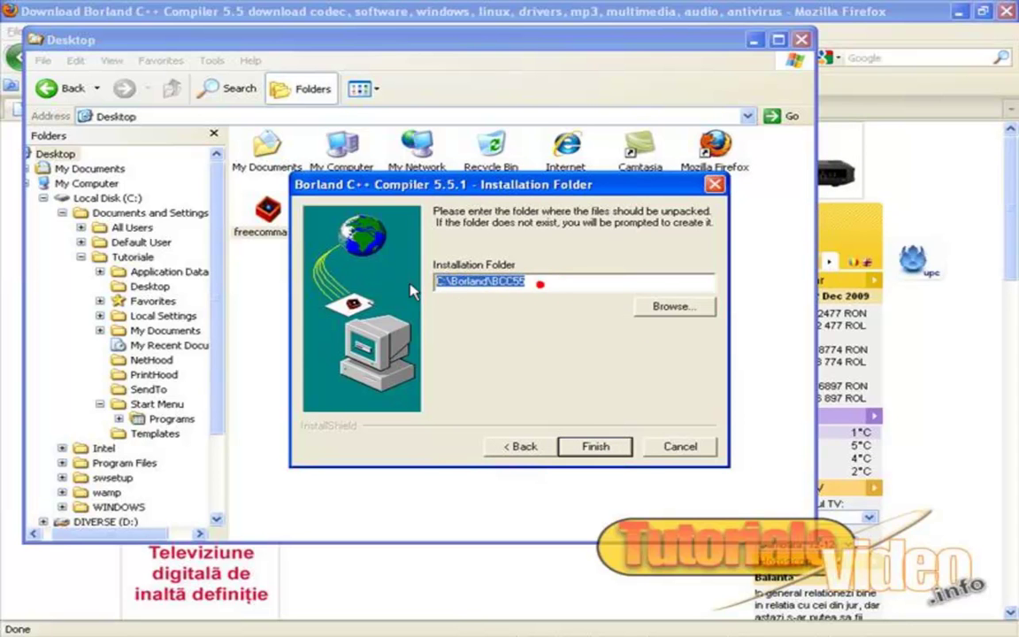
{"action": "left_click", "coordinate": [469, 284]}
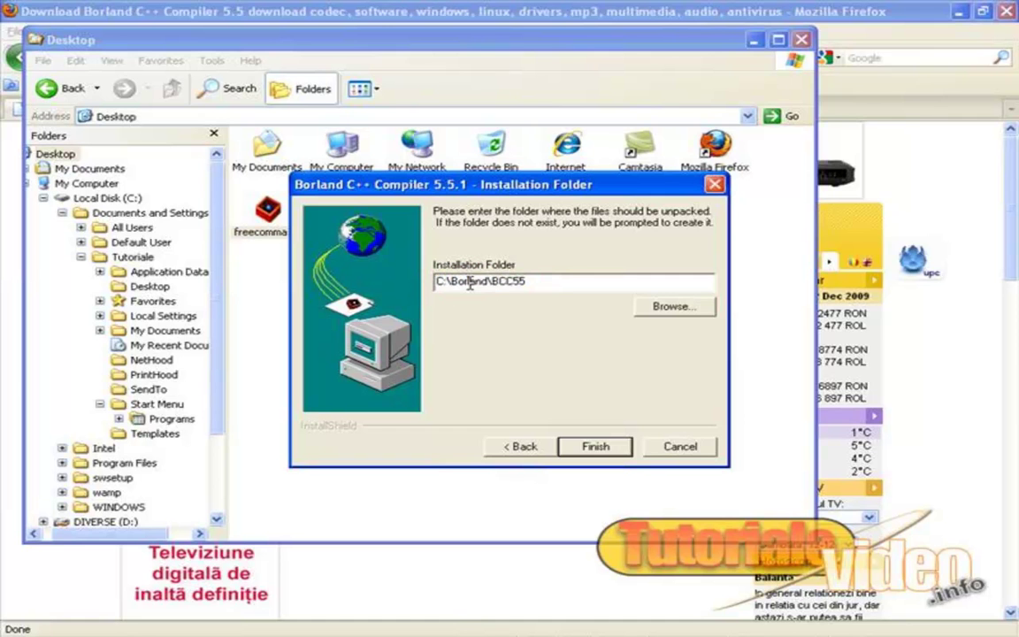
{"action": "left_click_drag", "start_coordinate": [451, 282], "coordinate": [486, 281]}
{"action": "left_click", "coordinate": [544, 282]}
{"action": "left_click", "coordinate": [591, 446]}
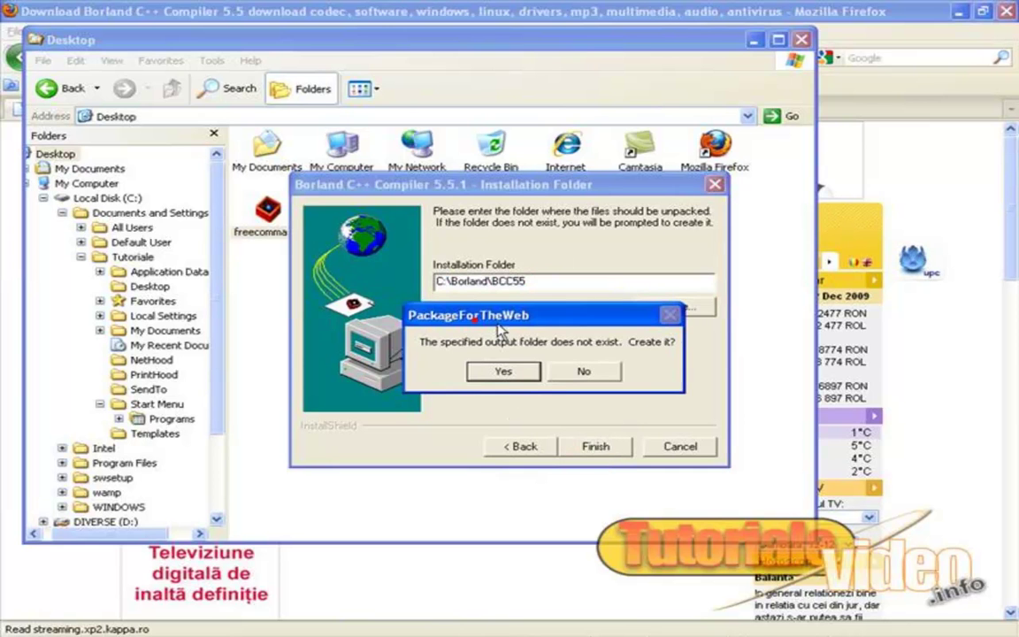
{"action": "left_click", "coordinate": [513, 371]}
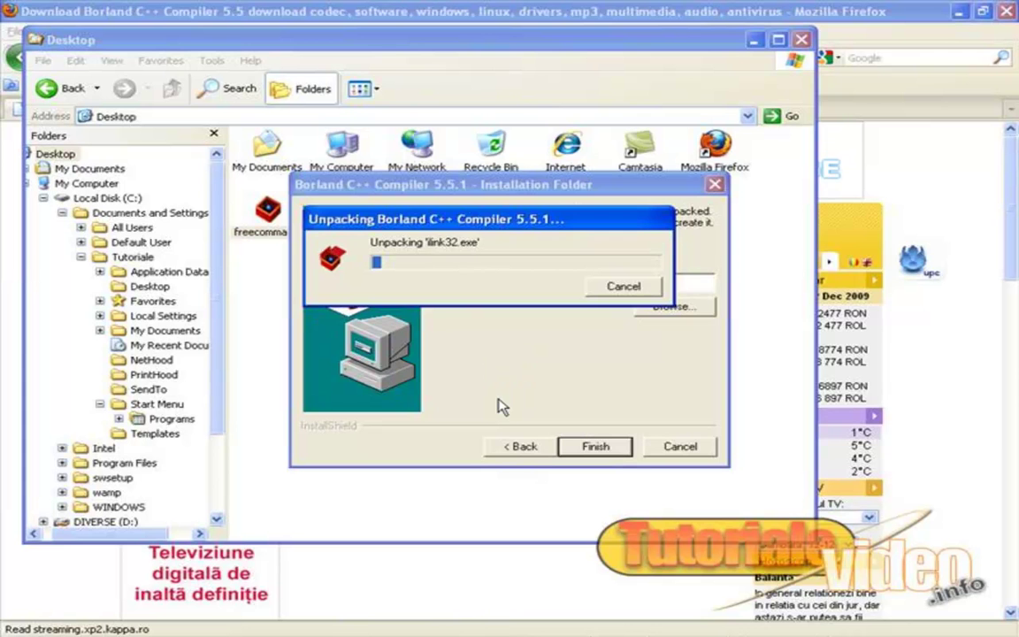
Clear the desktop icons by minimizing the browser, closing the finished installer, and moving the Desktop folder window away
{"action": "left_click", "coordinate": [556, 576]}
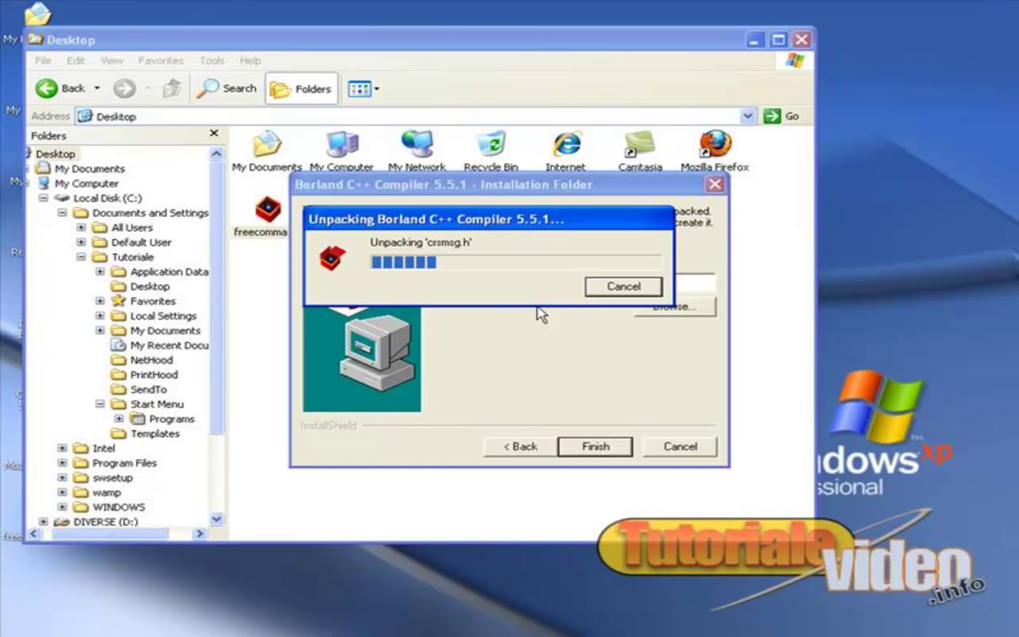
{"action": "left_click", "coordinate": [529, 371]}
{"action": "left_click_drag", "start_coordinate": [672, 43], "coordinate": [794, 64]}
{"action": "right_click", "coordinate": [46, 87]}
{"action": "left_click", "coordinate": [69, 255]}
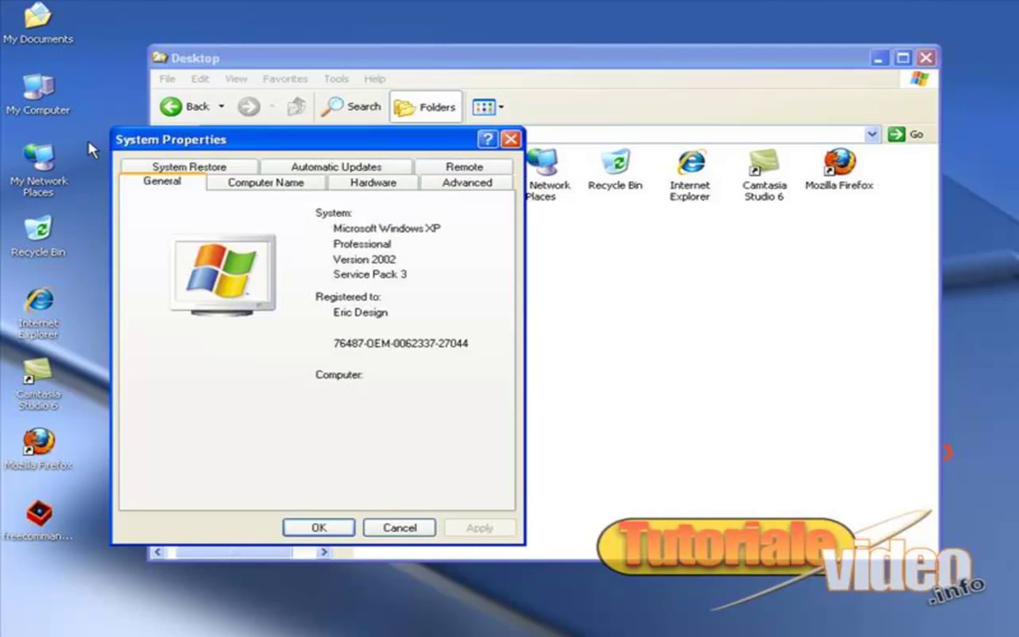
{"action": "left_click_drag", "start_coordinate": [195, 140], "coordinate": [243, 93]}
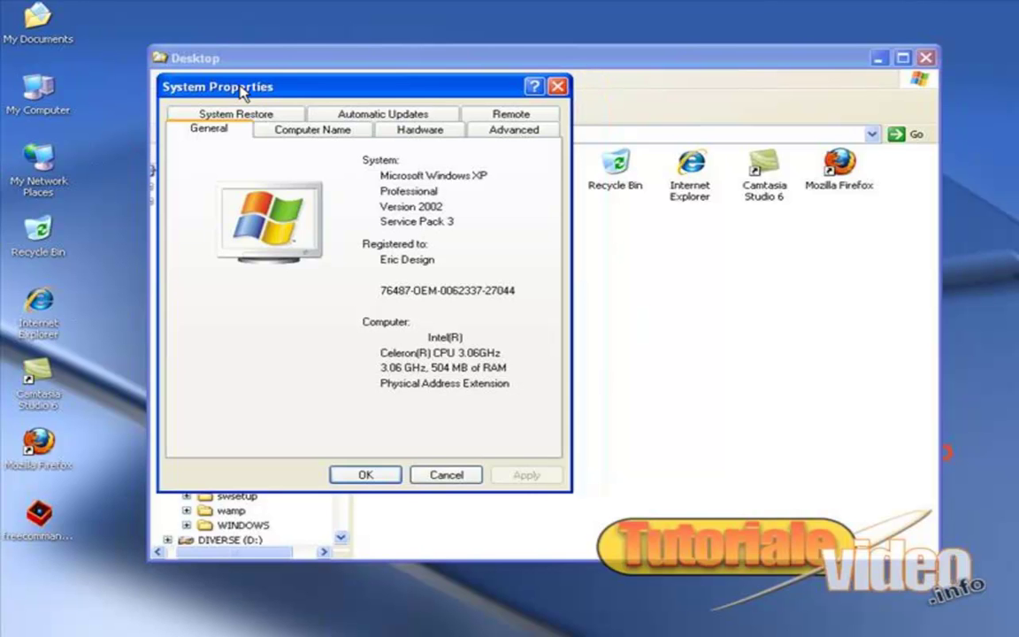
{"action": "left_click_drag", "start_coordinate": [241, 92], "coordinate": [246, 97]}
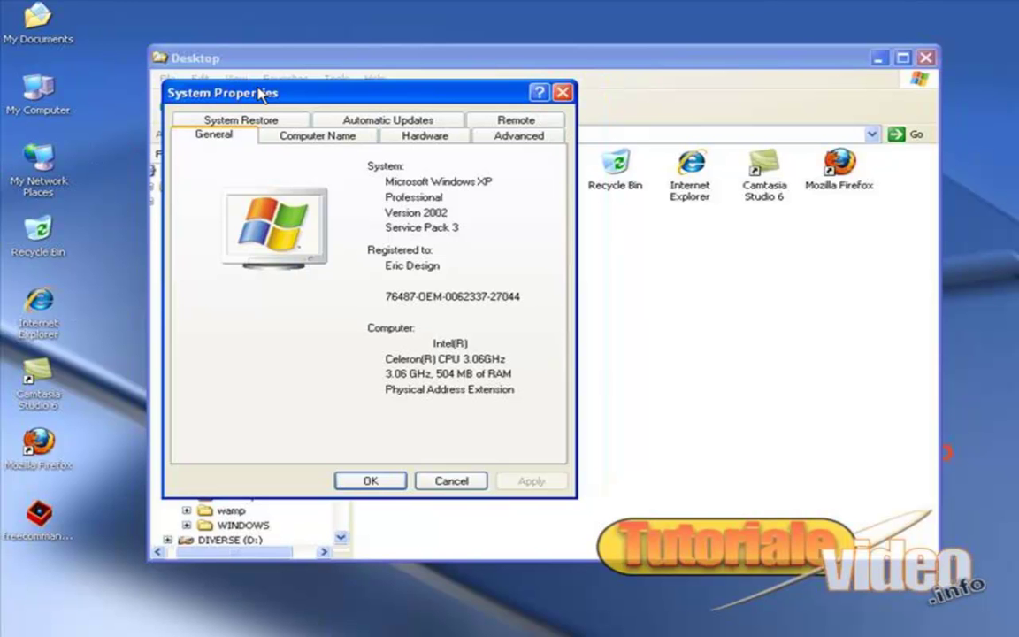
{"action": "left_click_drag", "start_coordinate": [261, 94], "coordinate": [317, 94]}
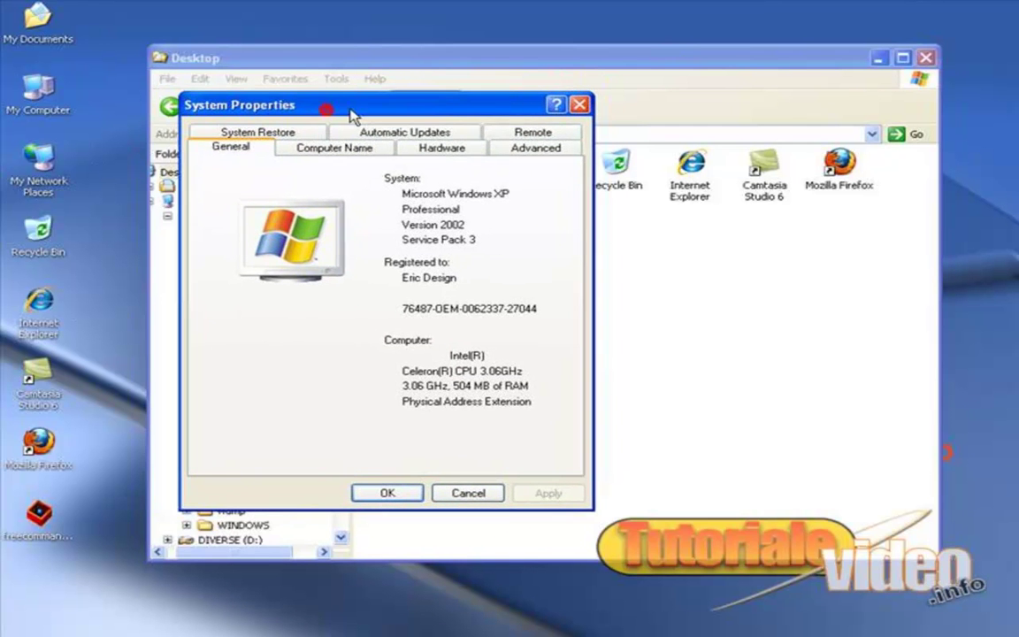
{"action": "left_click", "coordinate": [513, 151]}
{"action": "left_click_drag", "start_coordinate": [474, 103], "coordinate": [440, 107]}
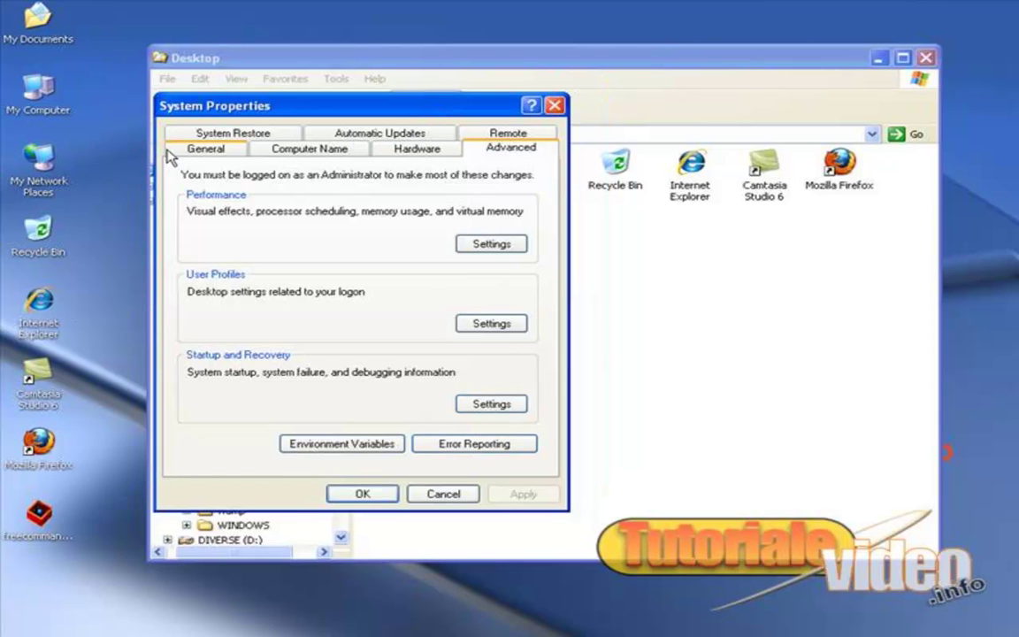
{"action": "key", "text": "Escape"}
Open the environment variables from the advanced system properties of My Computer
{"action": "right_click", "coordinate": [37, 86]}
{"action": "left_click", "coordinate": [84, 231]}
{"action": "left_click_drag", "start_coordinate": [339, 42], "coordinate": [435, 89]}
{"action": "left_click", "coordinate": [462, 128]}
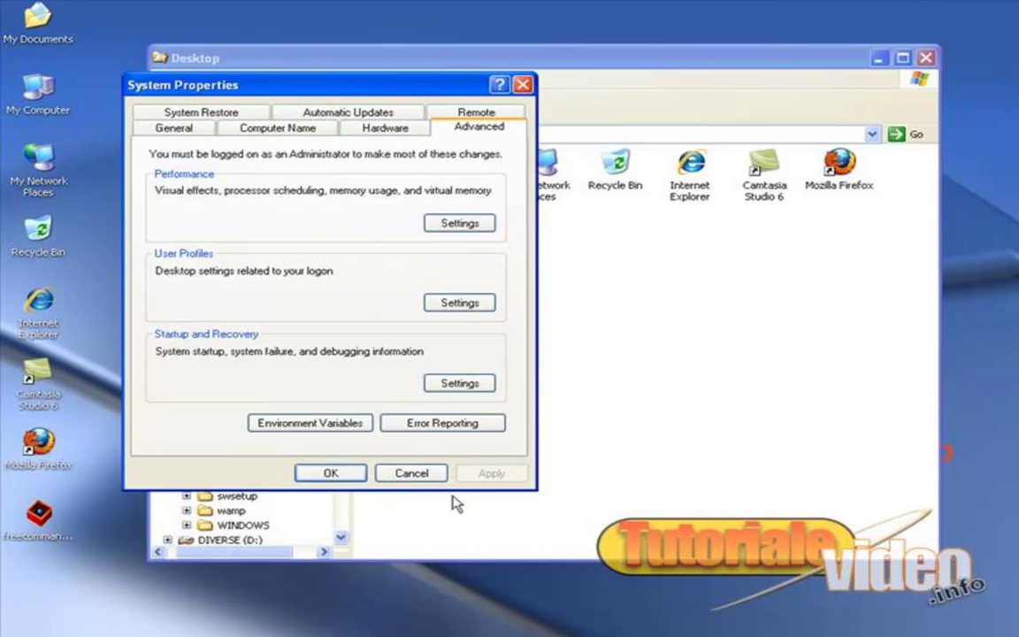
{"action": "left_click", "coordinate": [300, 425]}
{"action": "left_click_drag", "start_coordinate": [248, 134], "coordinate": [264, 126]}
Edit the Path system variable and add a semicolon at the end of its existing value
{"action": "left_click", "coordinate": [496, 394]}
{"action": "left_click", "coordinate": [497, 394]}
{"action": "left_click", "coordinate": [496, 394]}
{"action": "left_click", "coordinate": [302, 357]}
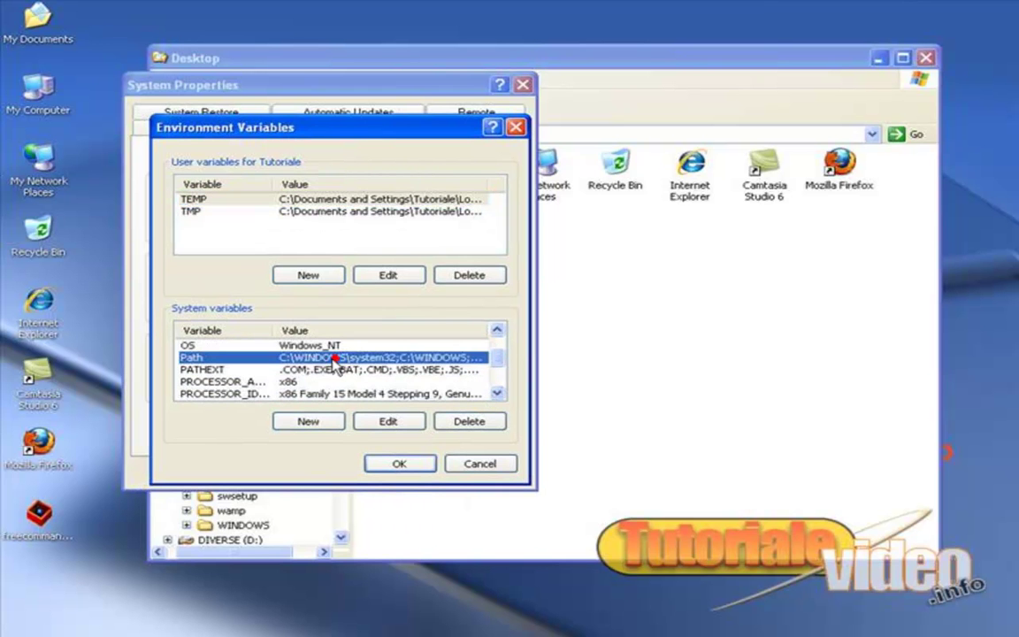
{"action": "left_click", "coordinate": [389, 421]}
{"action": "left_click", "coordinate": [386, 238]}
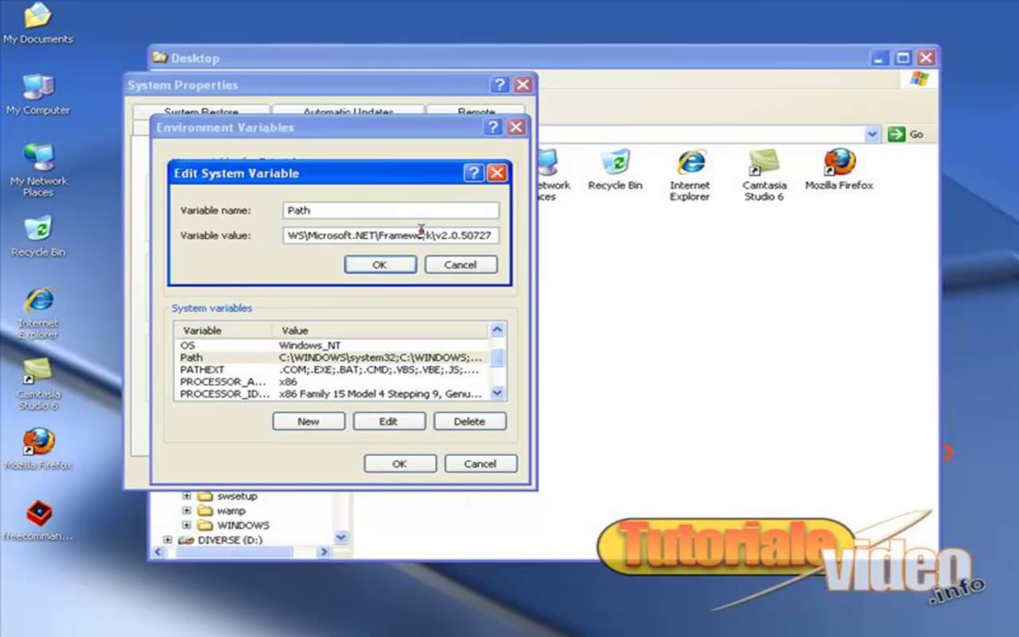
{"action": "left_click_drag", "start_coordinate": [284, 234], "coordinate": [262, 242]}
{"action": "left_click", "coordinate": [284, 234]}
{"action": "left_click_drag", "start_coordinate": [350, 235], "coordinate": [505, 234]}
{"action": "left_click", "coordinate": [480, 234]}
{"action": "type", "text": ";"}
Open My Computer in a new window and browse to the C:\Borland\BCC55\Bin folder
{"action": "right_click", "coordinate": [473, 255]}
{"action": "left_click", "coordinate": [443, 173]}
{"action": "type", "text": "e"}
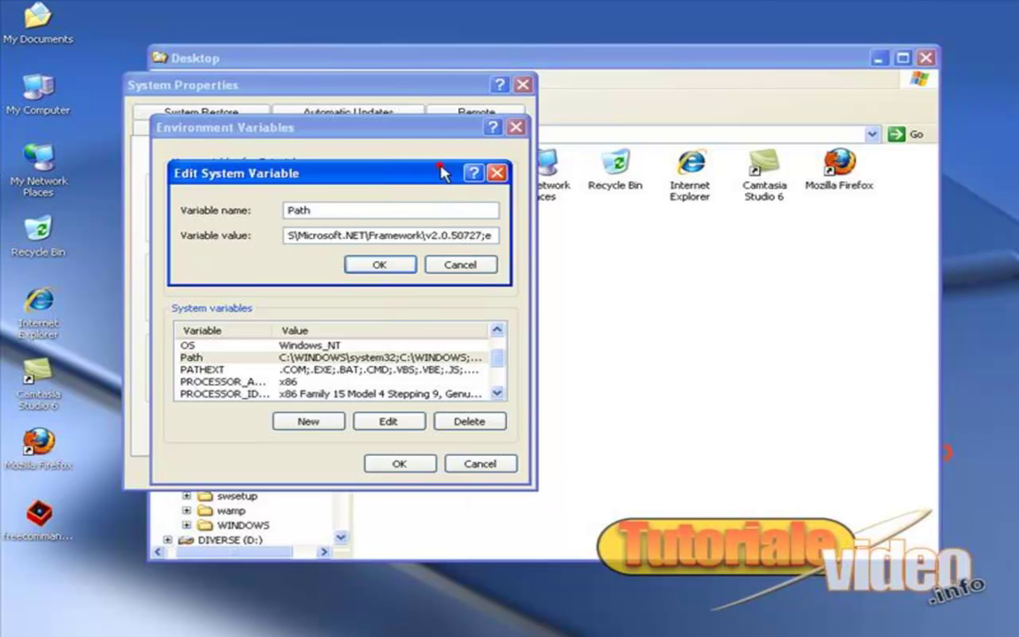
{"action": "type", "text": "e"}
{"action": "right_click", "coordinate": [394, 236]}
{"action": "left_click", "coordinate": [416, 177]}
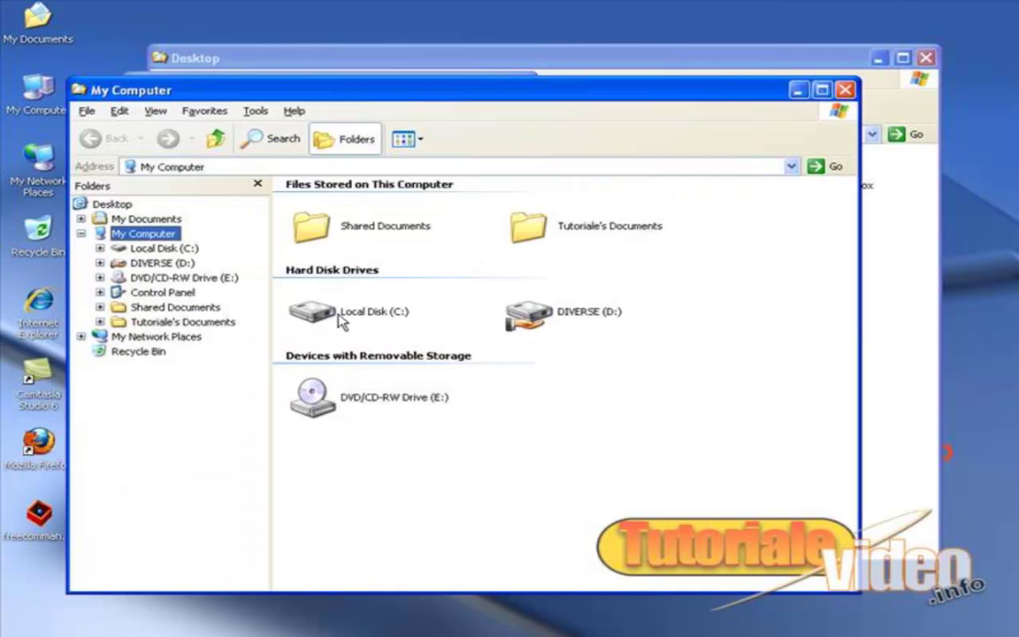
{"action": "double_click", "coordinate": [340, 318]}
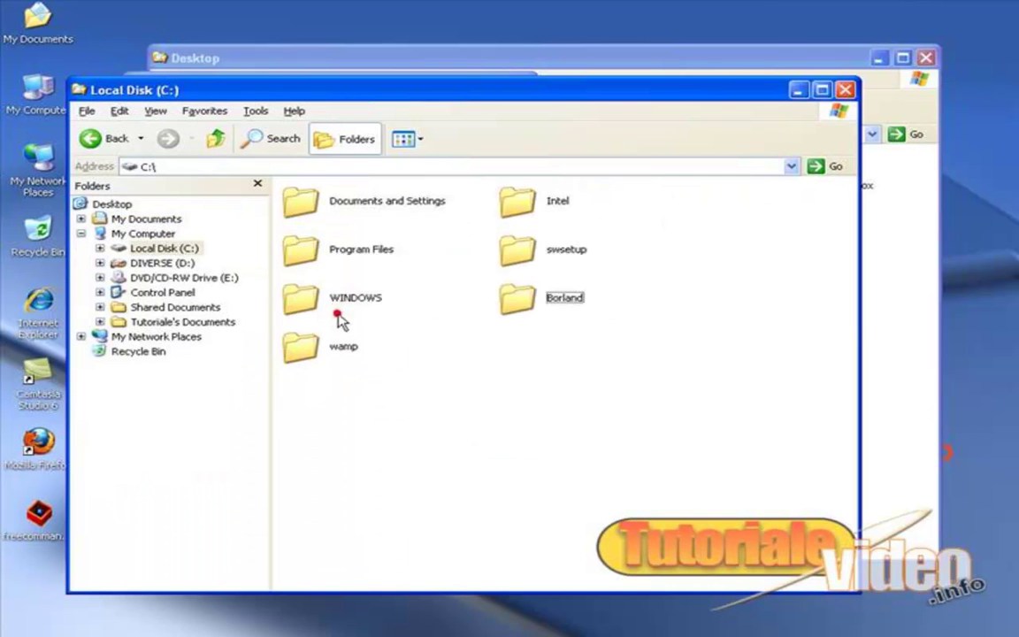
{"action": "double_click", "coordinate": [520, 299]}
{"action": "double_click", "coordinate": [301, 202]}
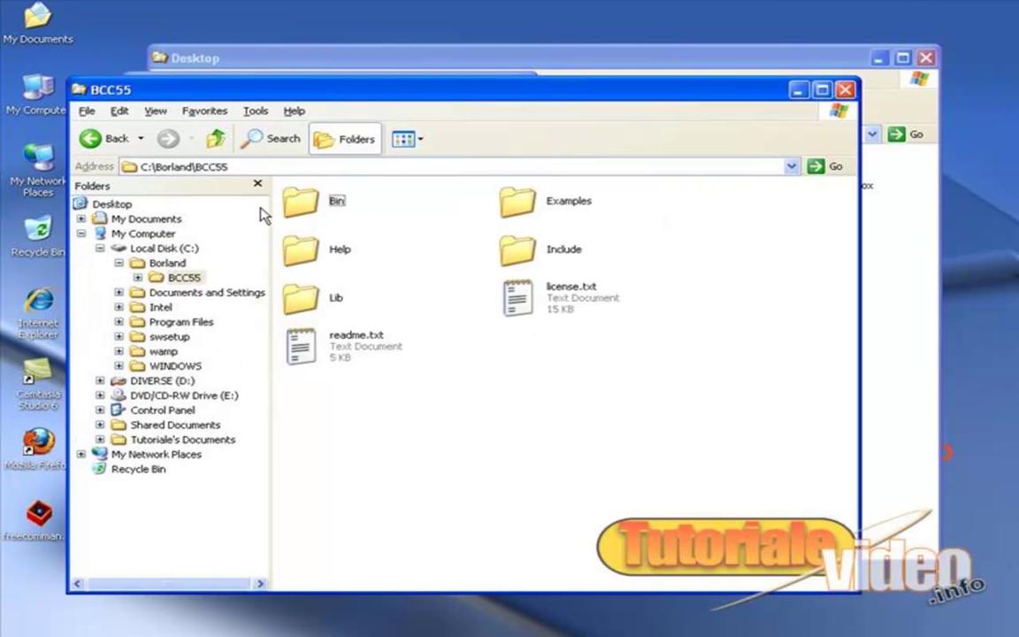
{"action": "double_click", "coordinate": [292, 202]}
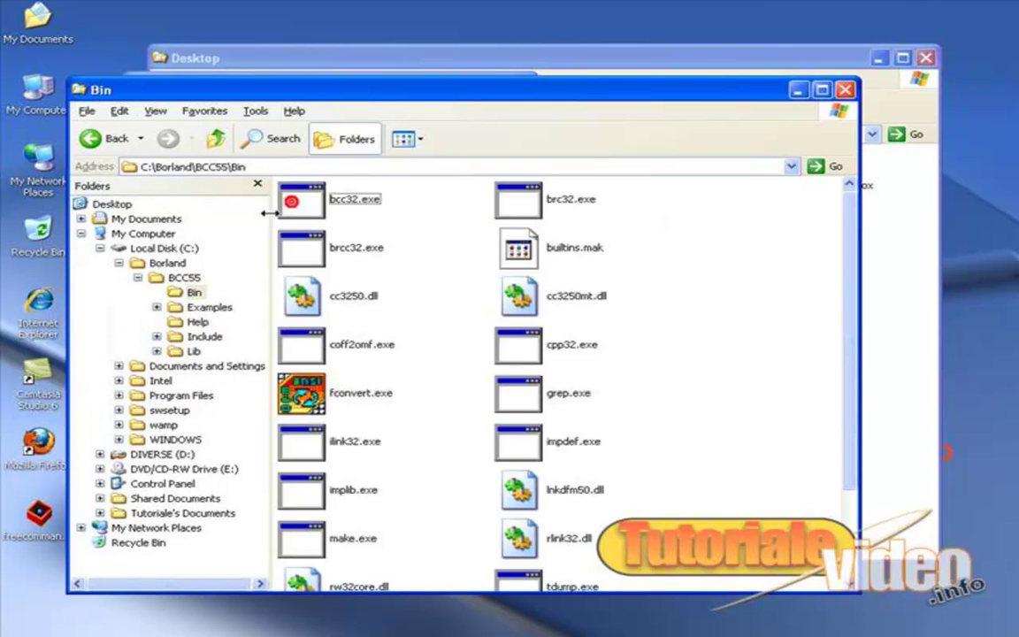
Copy the Bin folder's address, append C:\Borland\BCC55\Bin to the Path value, and confirm all system dialogs
{"action": "left_click", "coordinate": [212, 167]}
{"action": "right_click", "coordinate": [226, 168]}
{"action": "left_click", "coordinate": [257, 216]}
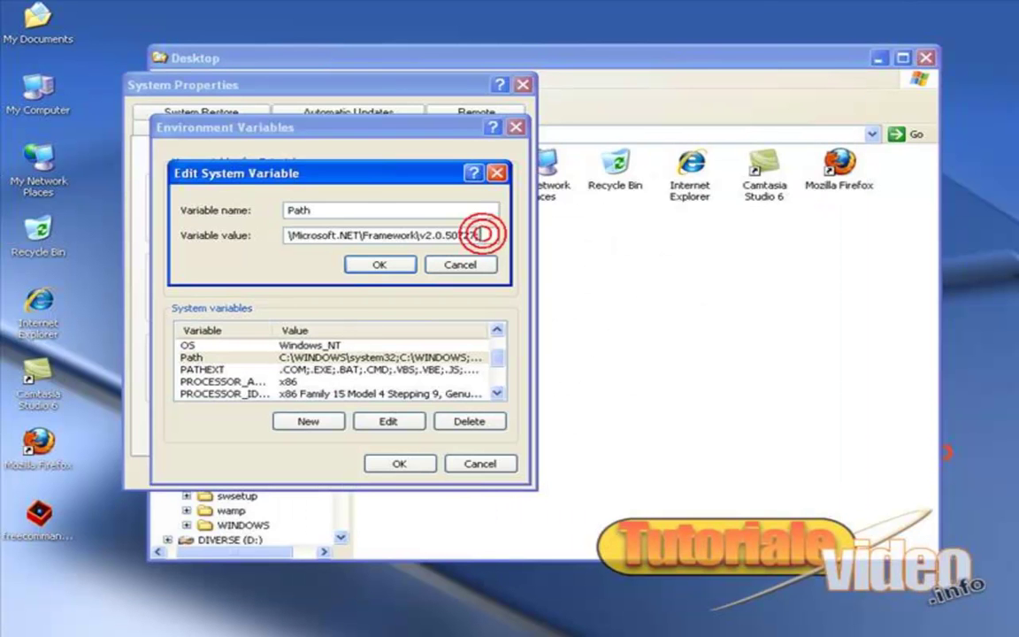
{"action": "key", "text": "ctrl+v"}
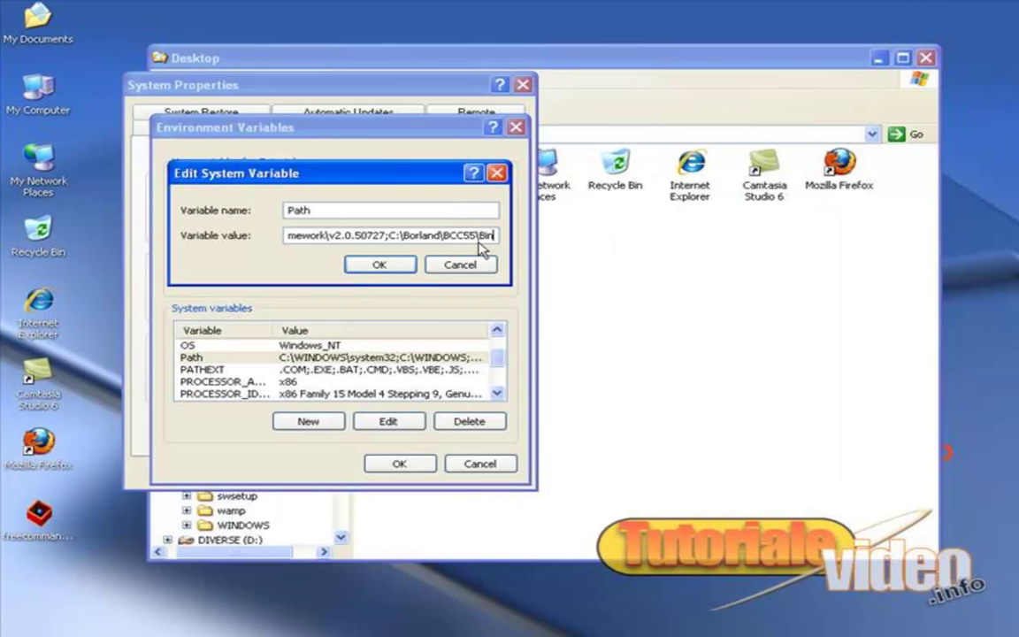
{"action": "left_click", "coordinate": [387, 267]}
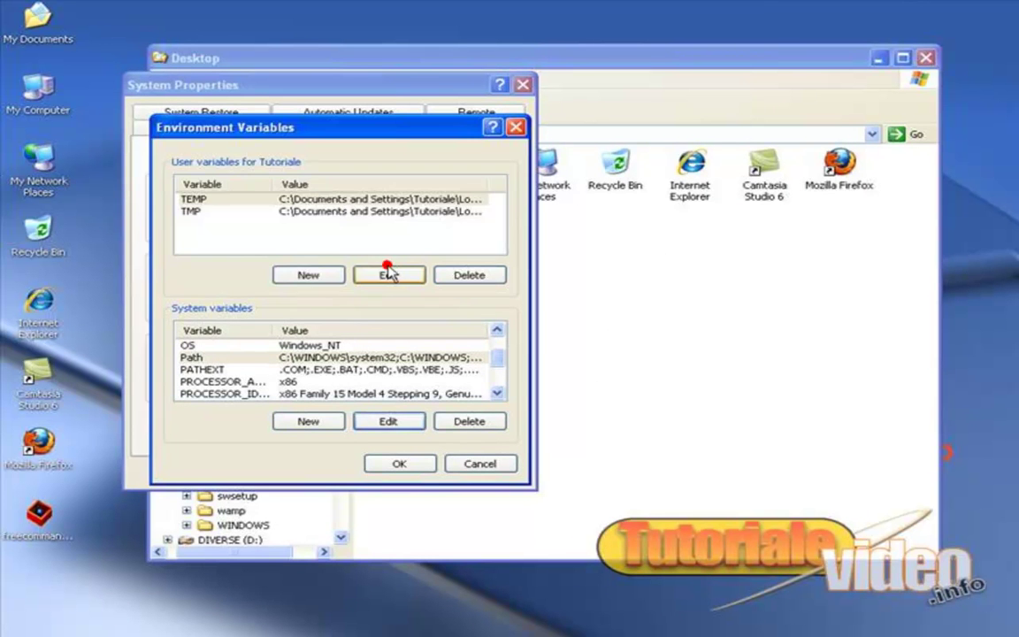
{"action": "left_click", "coordinate": [399, 463]}
{"action": "left_click", "coordinate": [348, 471]}
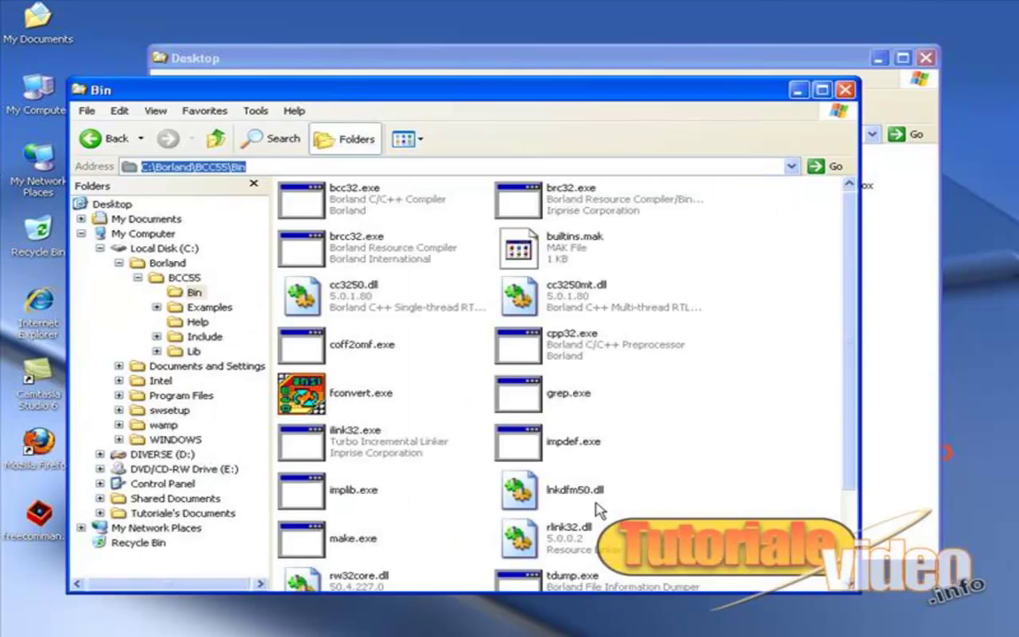
Display the contents of the C:\Borland\BCC55\Bin folder as a list
{"action": "left_click", "coordinate": [249, 167]}
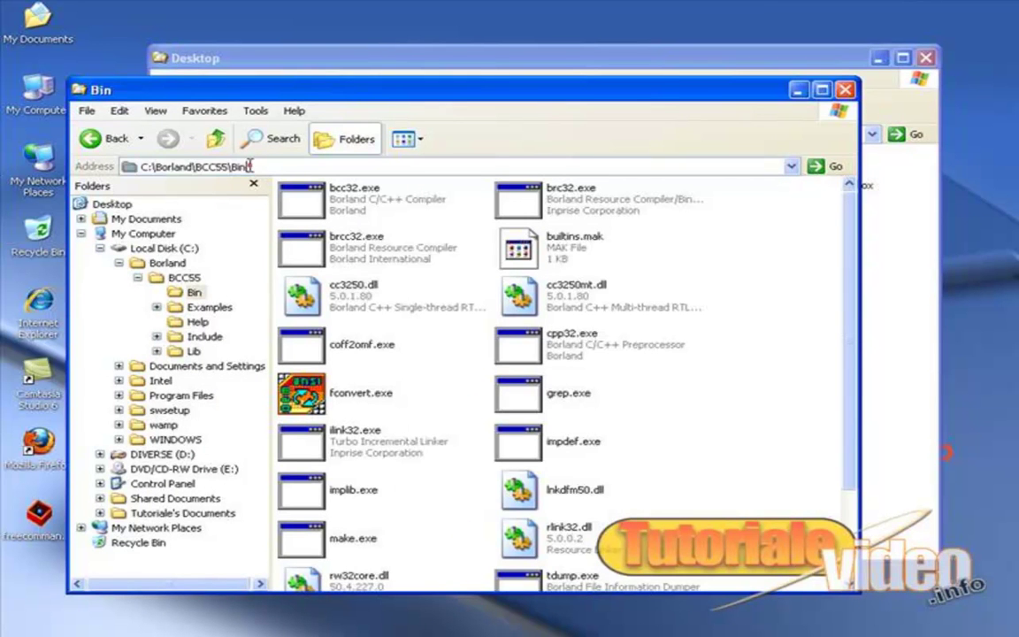
{"action": "double_click", "coordinate": [204, 166]}
{"action": "left_click", "coordinate": [229, 166]}
{"action": "left_click", "coordinate": [316, 303]}
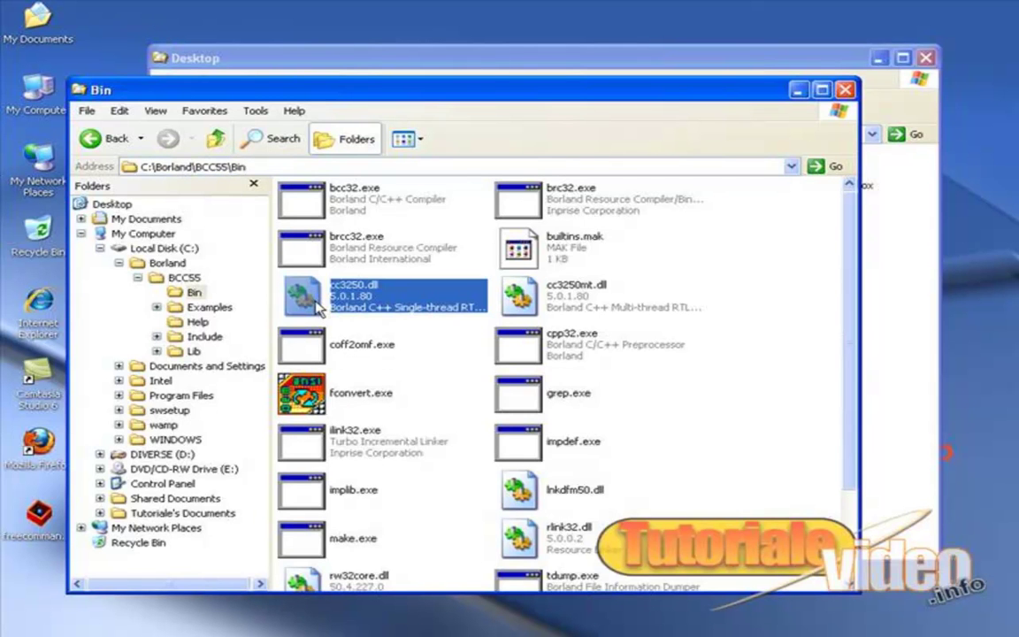
{"action": "key", "text": "Home"}
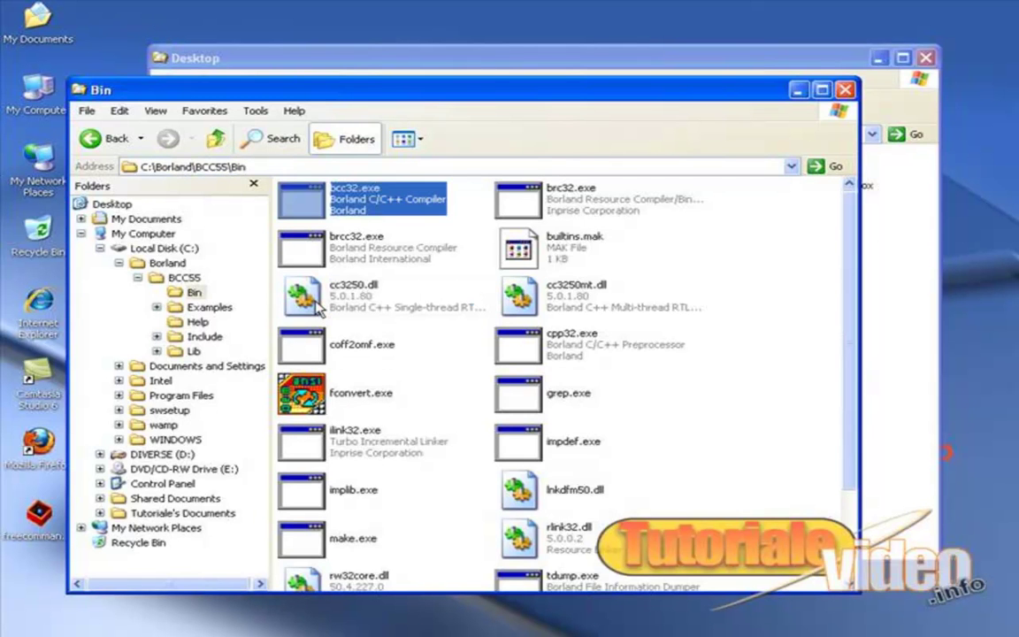
{"action": "left_click", "coordinate": [410, 139]}
{"action": "left_click", "coordinate": [418, 412]}
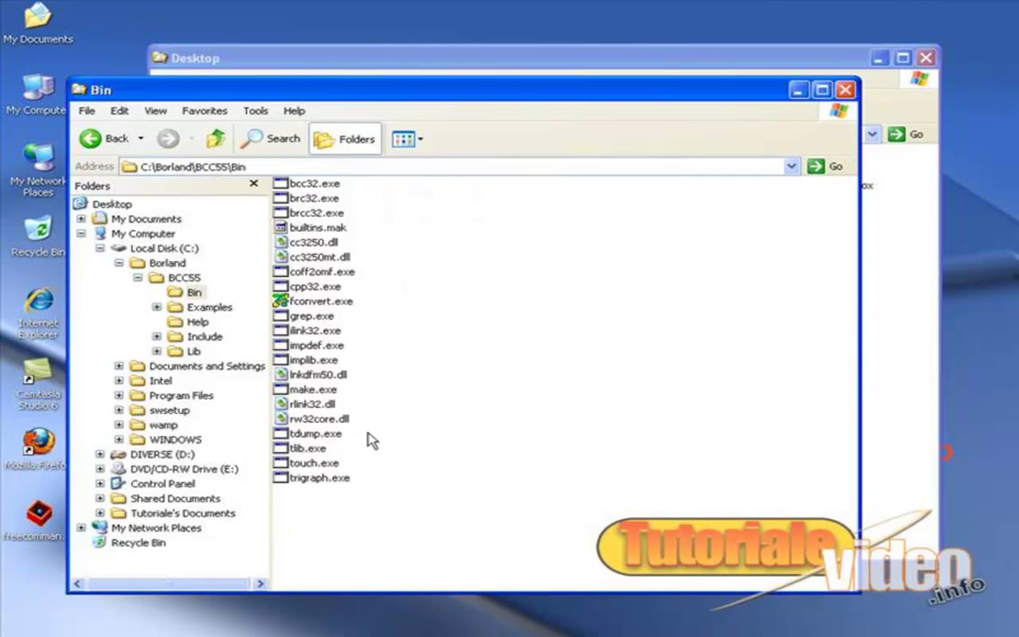
Create a new text document in the Bin folder, name it bcc32.cfg and accept the extension change
{"action": "right_click", "coordinate": [490, 524]}
{"action": "mouse_move", "coordinate": [524, 494]}
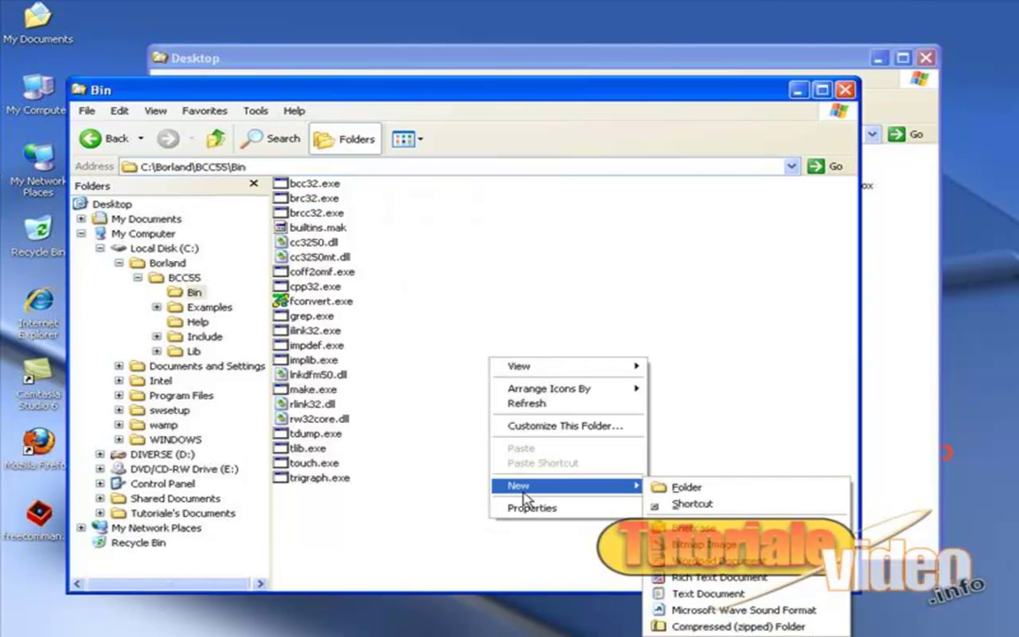
{"action": "left_click", "coordinate": [732, 593]}
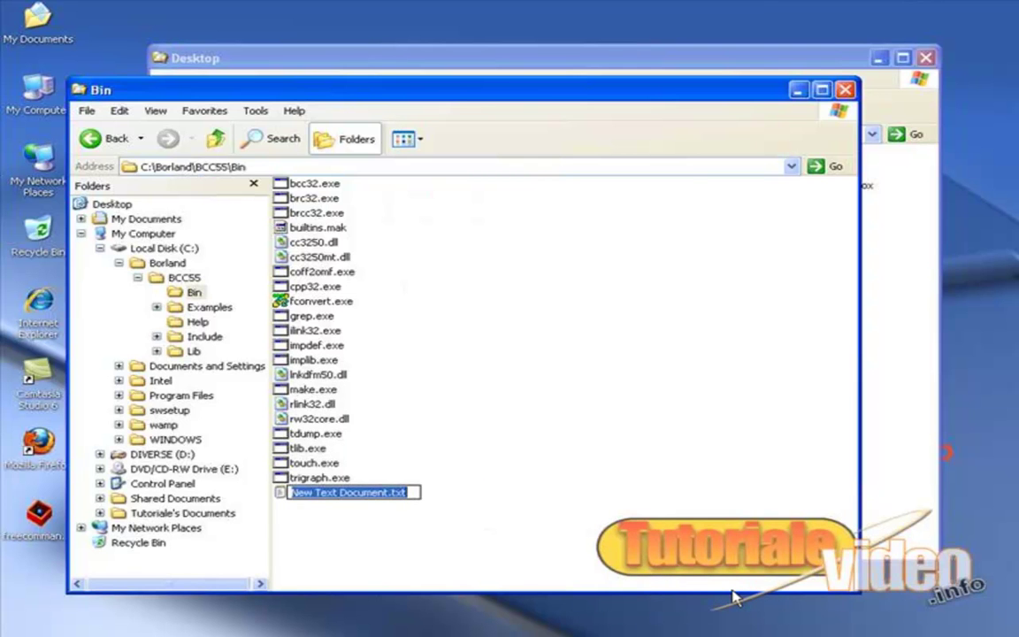
{"action": "type", "text": "bcc32.cfg"}
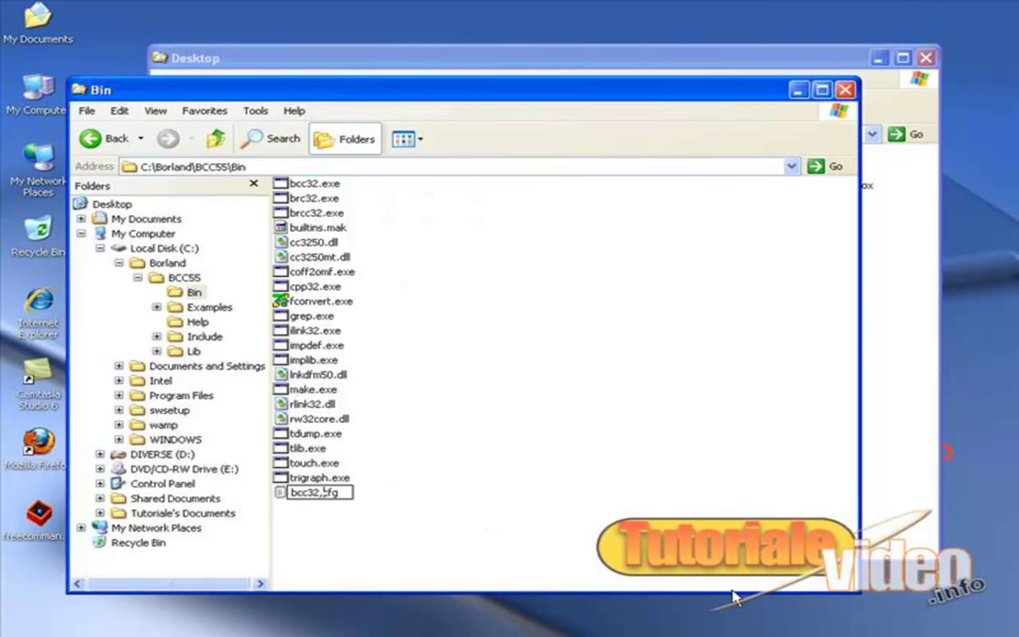
{"action": "key", "text": "Left"}
{"action": "key", "text": "Left"}
{"action": "key", "text": "Left"}
{"action": "key", "text": "BackSpace"}
{"action": "type", "text": "."}
{"action": "key", "text": "Return"}
{"action": "key", "text": "Return"}
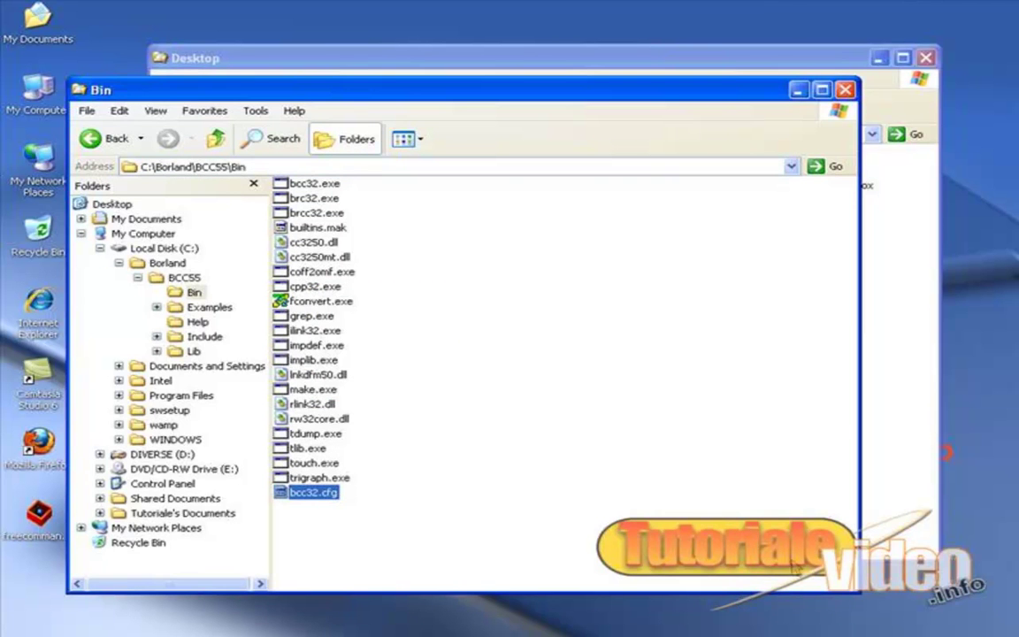
Open bcc32.cfg with Notepad without making it the permanent program for this file type
{"action": "right_click", "coordinate": [316, 492]}
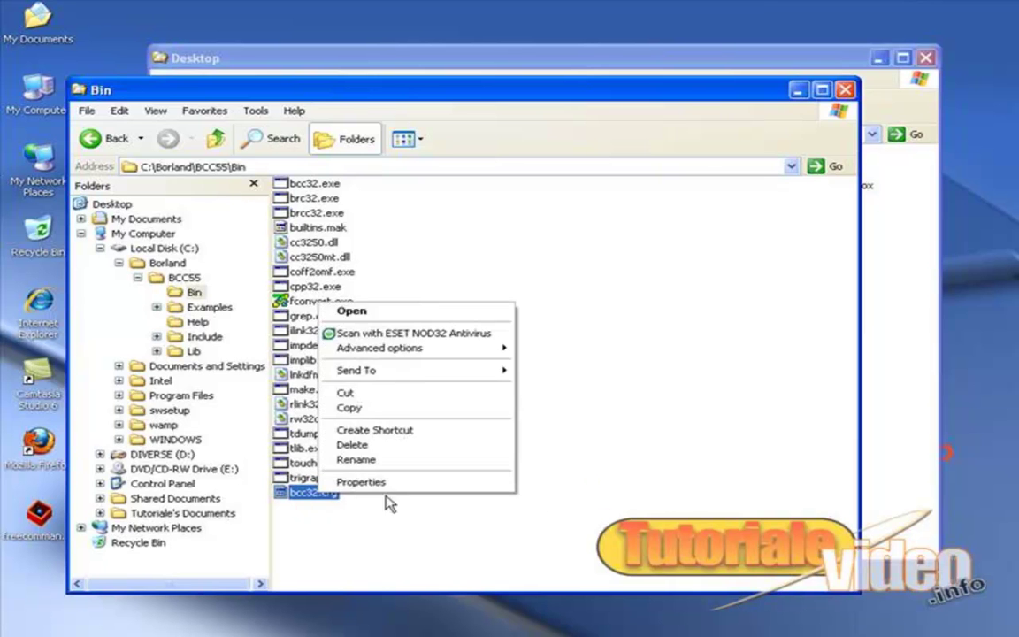
{"action": "left_click", "coordinate": [363, 313]}
{"action": "left_click", "coordinate": [372, 373]}
{"action": "left_click", "coordinate": [569, 408]}
{"action": "left_click_drag", "start_coordinate": [404, 134], "coordinate": [513, 113]}
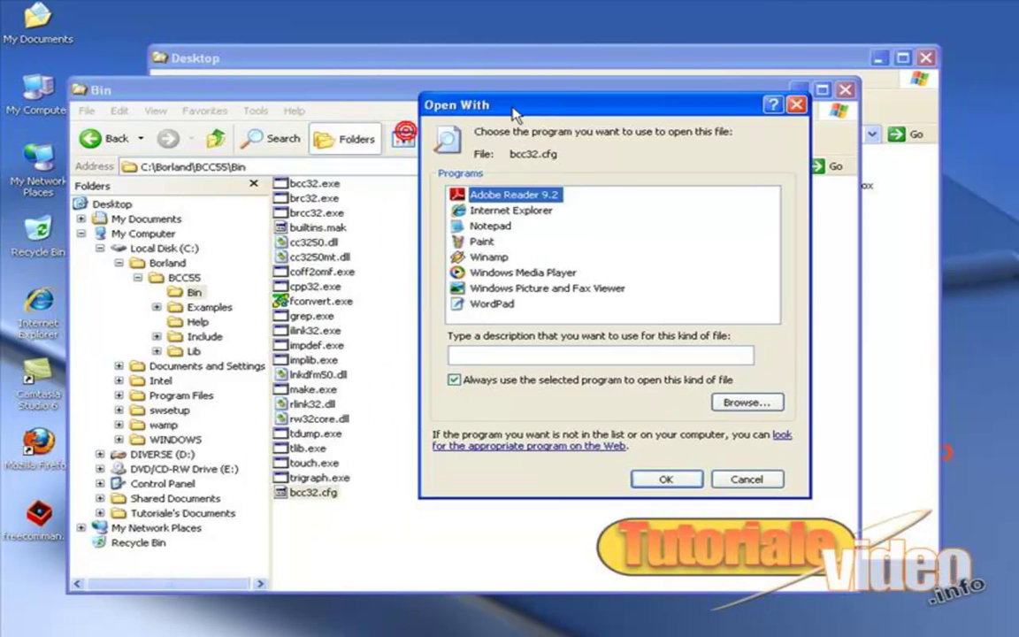
{"action": "left_click", "coordinate": [491, 226]}
{"action": "left_click", "coordinate": [456, 380]}
{"action": "left_click", "coordinate": [667, 479]}
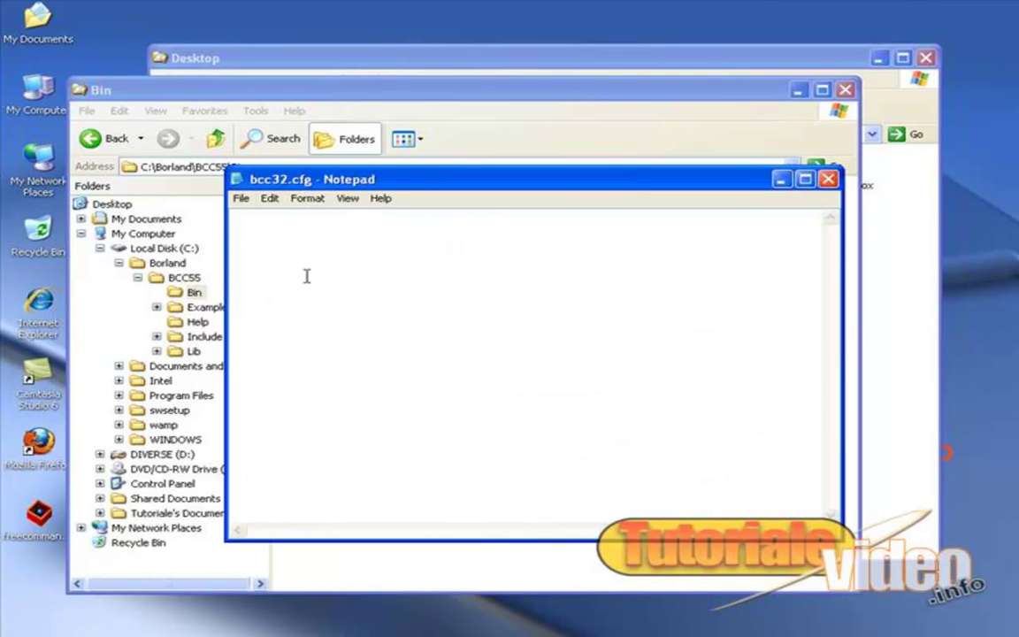
Enter the line -I"C:\Borland\BCC55\Include" in bcc32.cfg
{"action": "type", "text": "-"}
{"action": "type", "text": "I\""}
{"action": "type", "text": "C:\\Borland\\BCC55\\Bin"}
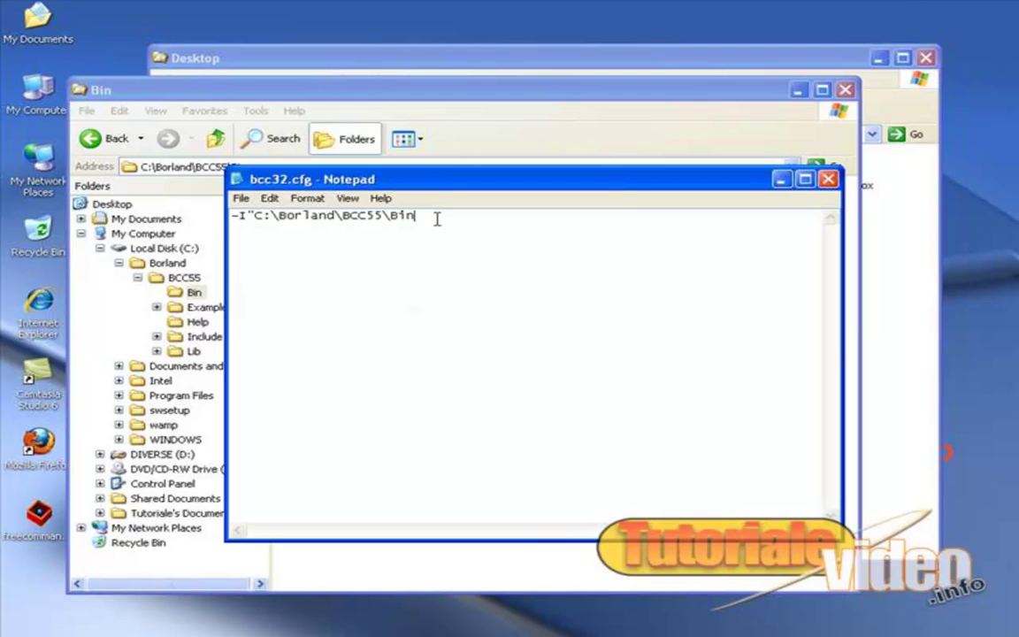
{"action": "key", "text": "BackSpace"}
{"action": "key", "text": "BackSpace"}
{"action": "key", "text": "BackSpace"}
{"action": "type", "text": "iNCLUDE"}
{"action": "key", "text": "BackSpace"}
{"action": "key", "text": "BackSpace"}
{"action": "key", "text": "BackSpace"}
{"action": "key", "text": "BackSpace"}
{"action": "key", "text": "BackSpace"}
{"action": "key", "text": "BackSpace"}
{"action": "type", "text": "Include"}
Duplicate the include line below itself and change the copy to -L"C:\Borland\BCC55\Lib"
{"action": "left_click_drag", "start_coordinate": [478, 216], "coordinate": [226, 217]}
{"action": "key", "text": "ctrl+c"}
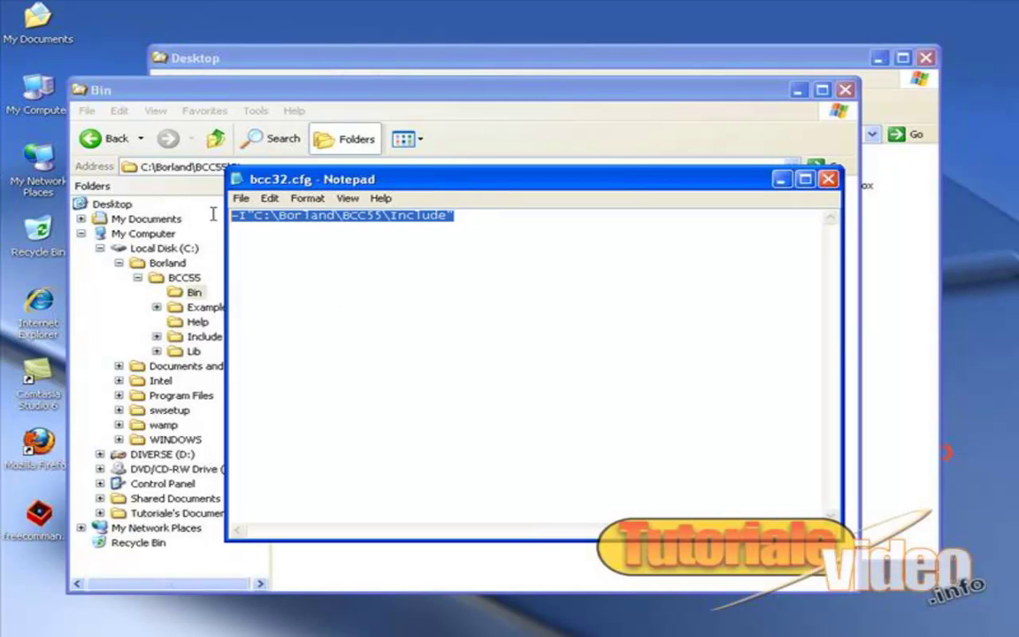
{"action": "left_click", "coordinate": [471, 215]}
{"action": "key", "text": "Return"}
{"action": "key", "text": "ctrl+v"}
{"action": "double_click", "coordinate": [244, 226]}
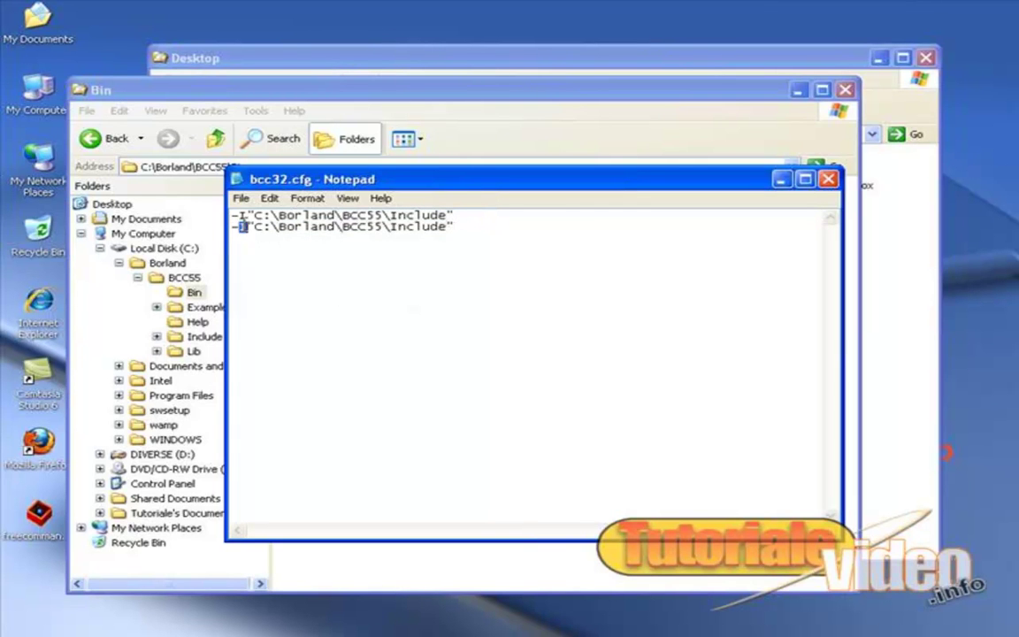
{"action": "type", "text": "L"}
{"action": "left_click_drag", "start_coordinate": [391, 226], "coordinate": [444, 217]}
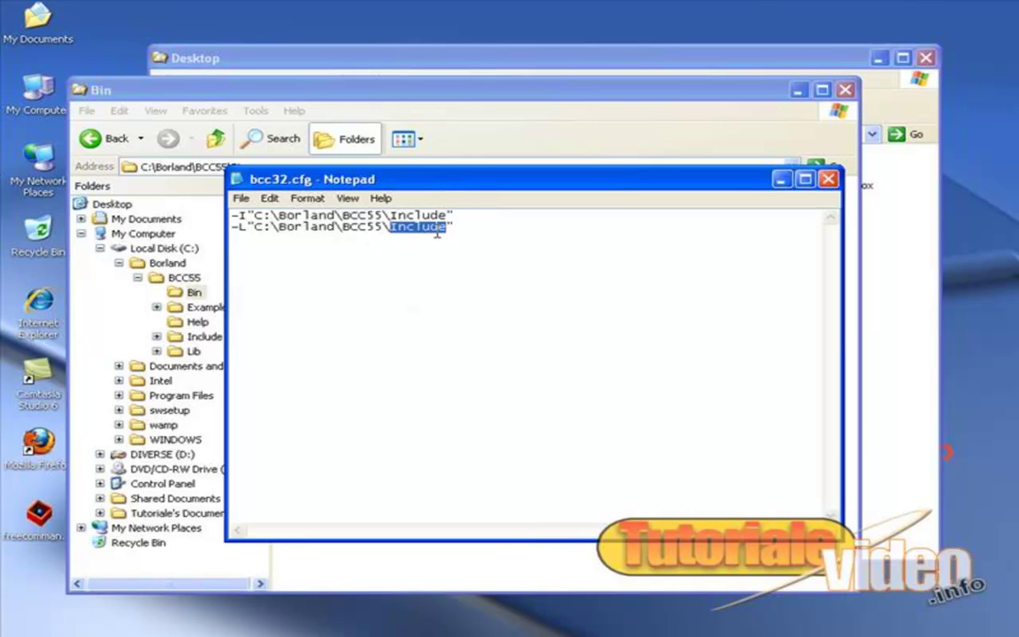
{"action": "type", "text": "Lib"}
{"action": "left_click_drag", "start_coordinate": [448, 227], "coordinate": [201, 204]}
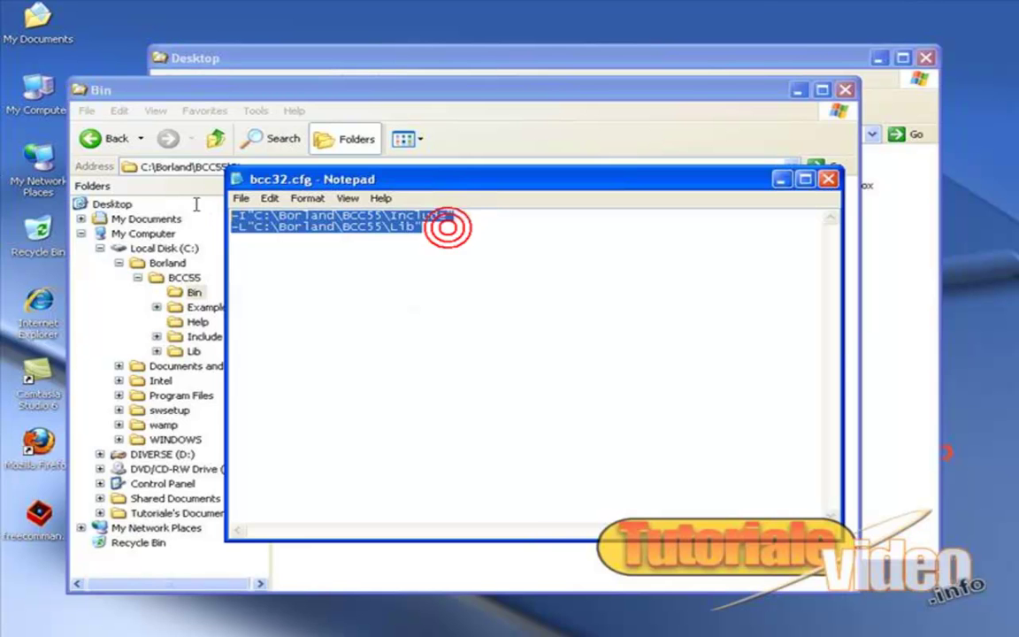
{"action": "left_click", "coordinate": [340, 256]}
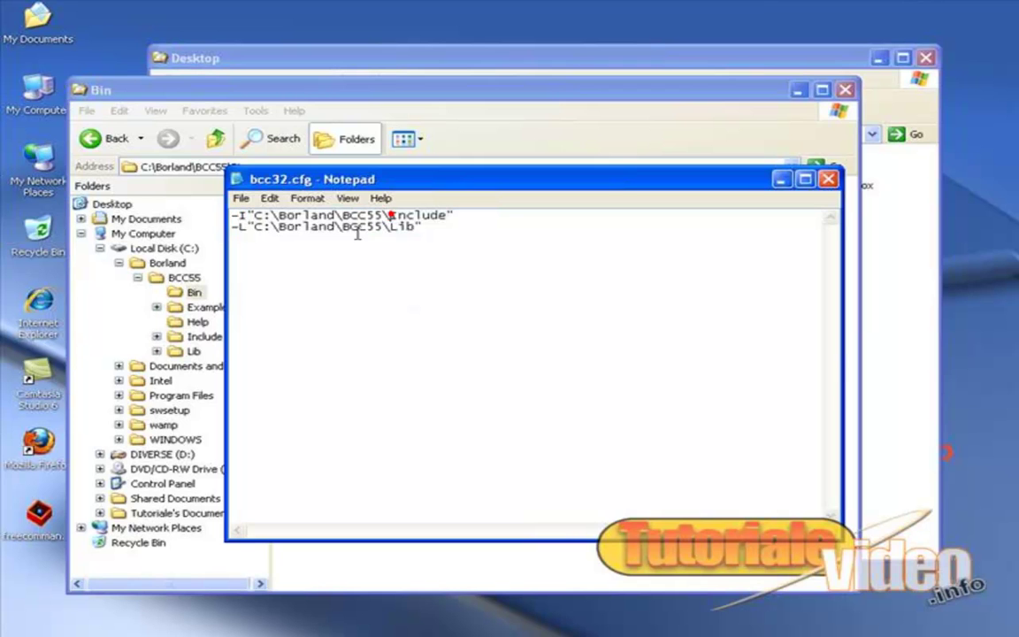
{"action": "left_click_drag", "start_coordinate": [237, 226], "coordinate": [248, 227]}
{"action": "double_click", "coordinate": [391, 226]}
{"action": "left_click", "coordinate": [412, 228]}
{"action": "left_click_drag", "start_coordinate": [429, 227], "coordinate": [204, 212]}
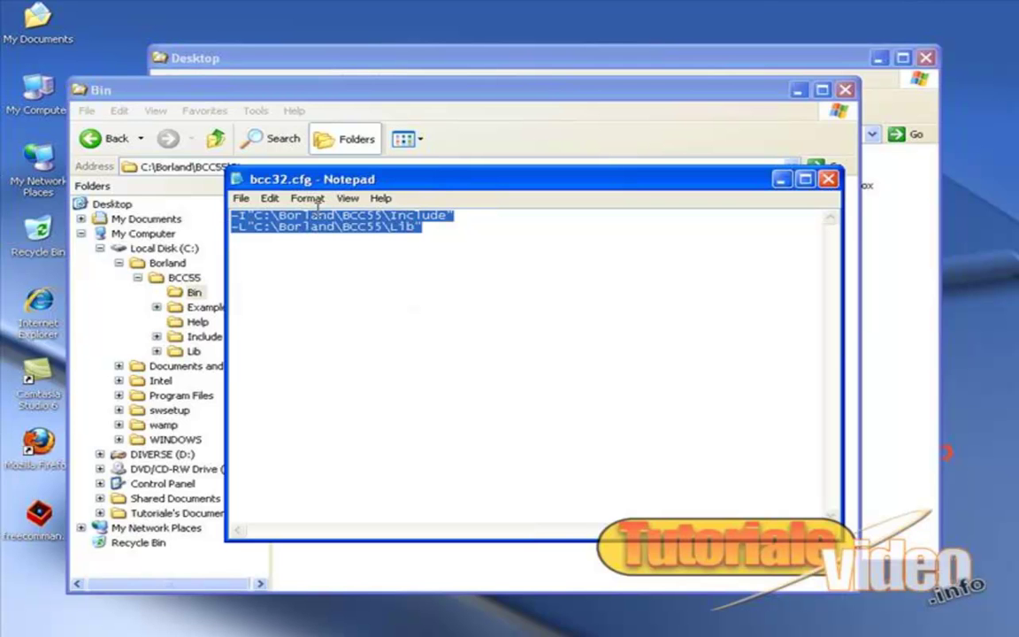
{"action": "left_click", "coordinate": [514, 298]}
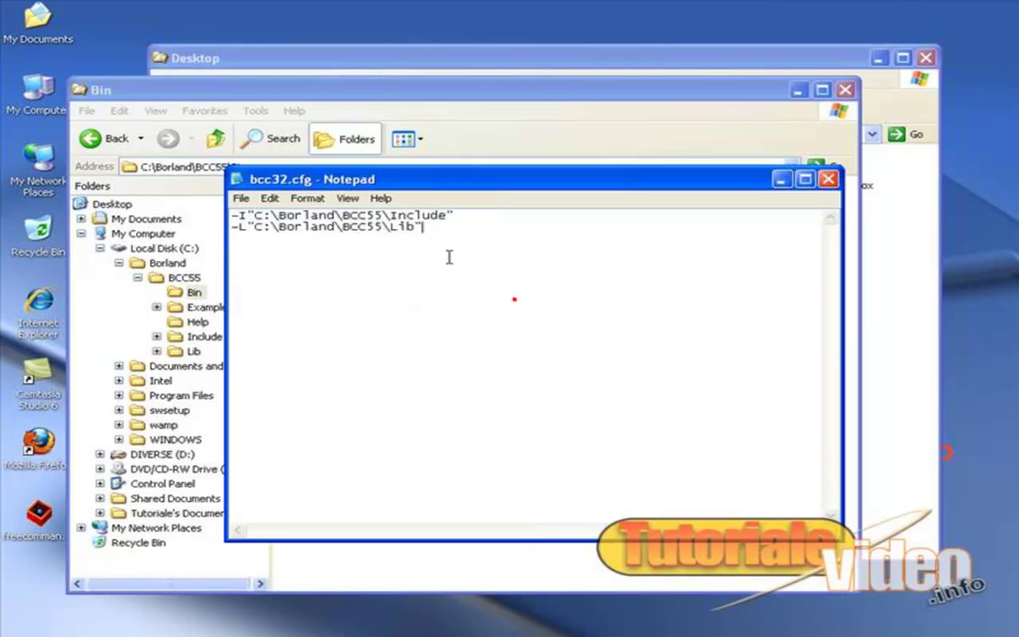
Save bcc32.cfg and close its Notepad window
{"action": "left_click", "coordinate": [240, 198]}
{"action": "left_click", "coordinate": [259, 248]}
{"action": "left_click_drag", "start_coordinate": [688, 185], "coordinate": [726, 157]}
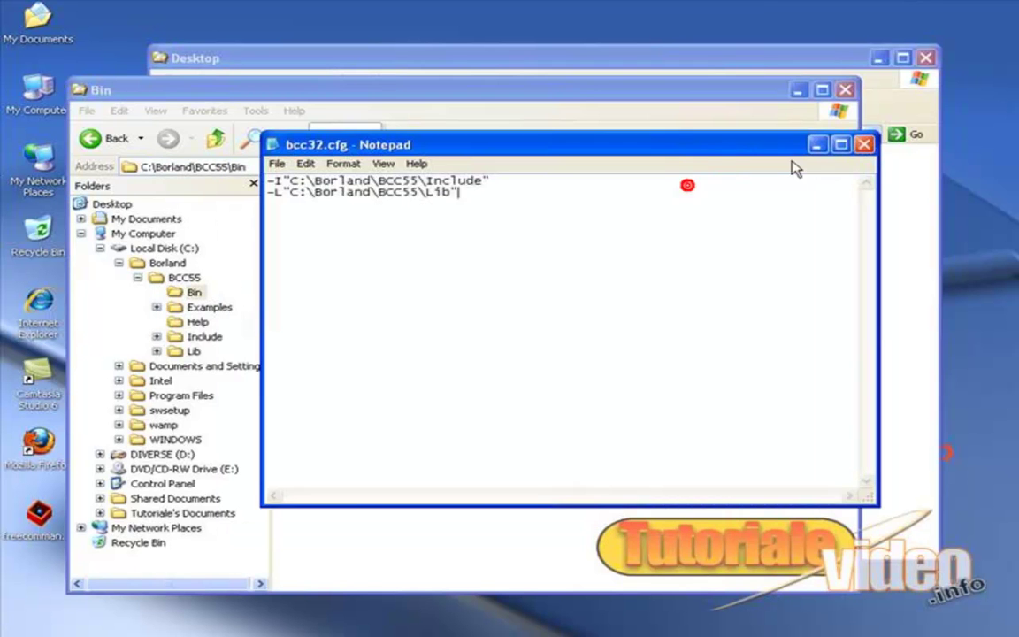
{"action": "left_click", "coordinate": [863, 146]}
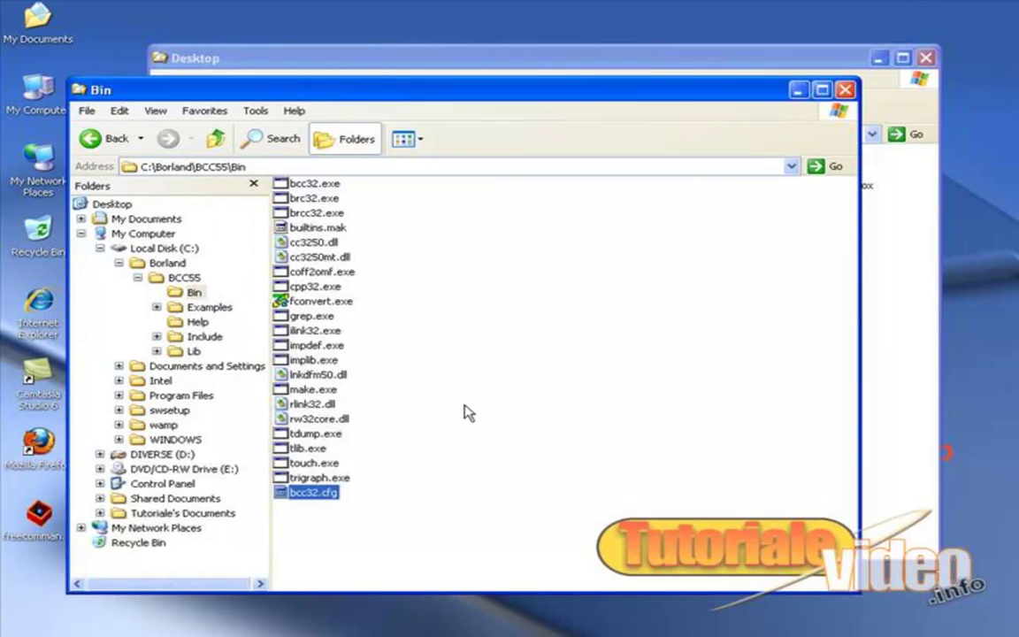
Create another text document in the Bin folder, name it ilink32.cfg and accept the extension change
{"action": "right_click", "coordinate": [505, 376]}
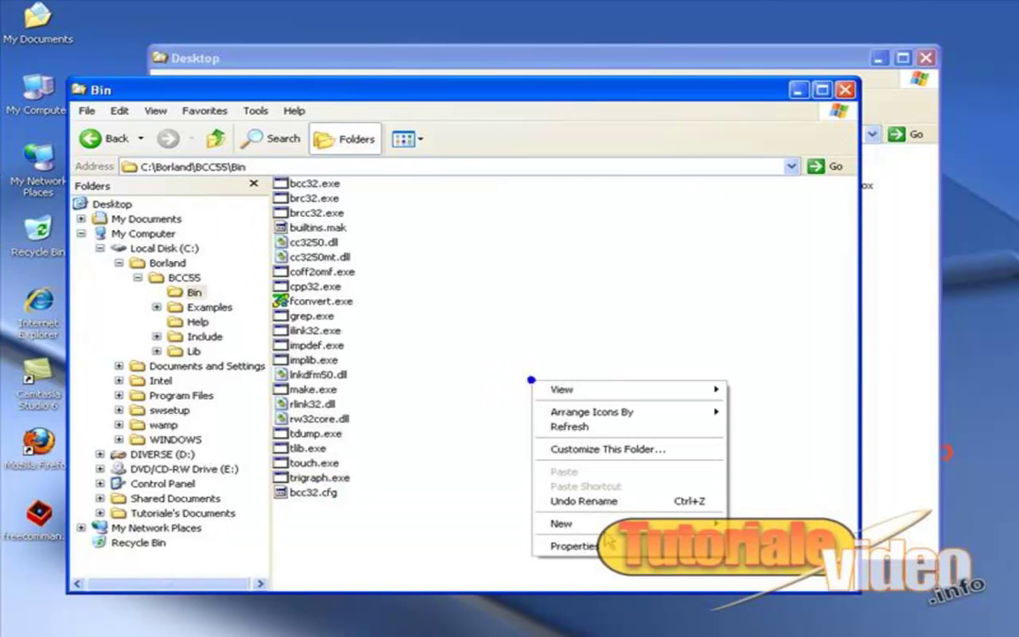
{"action": "mouse_move", "coordinate": [610, 523]}
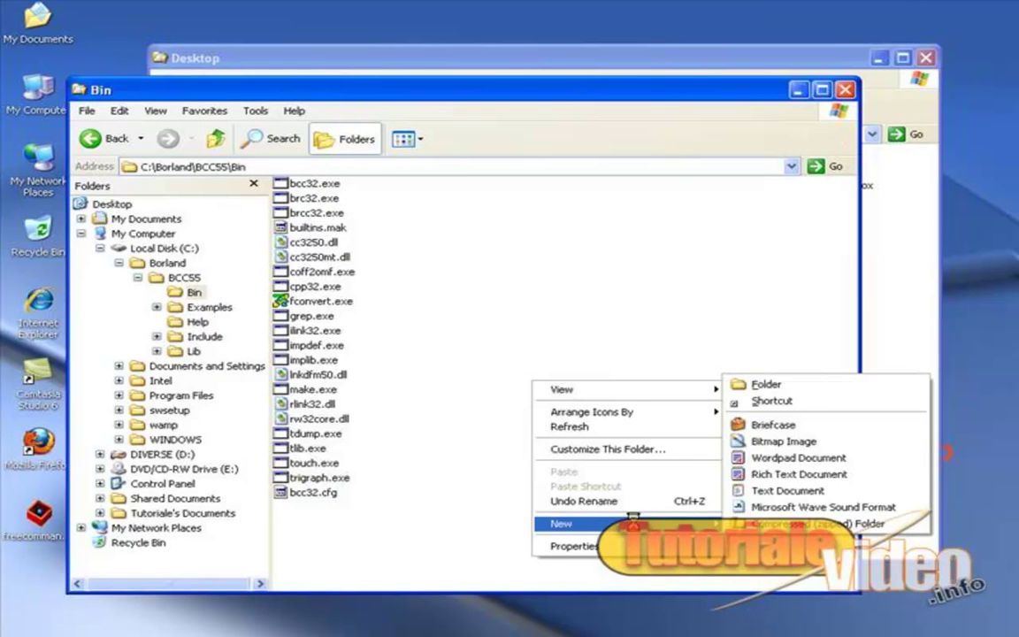
{"action": "left_click", "coordinate": [756, 491]}
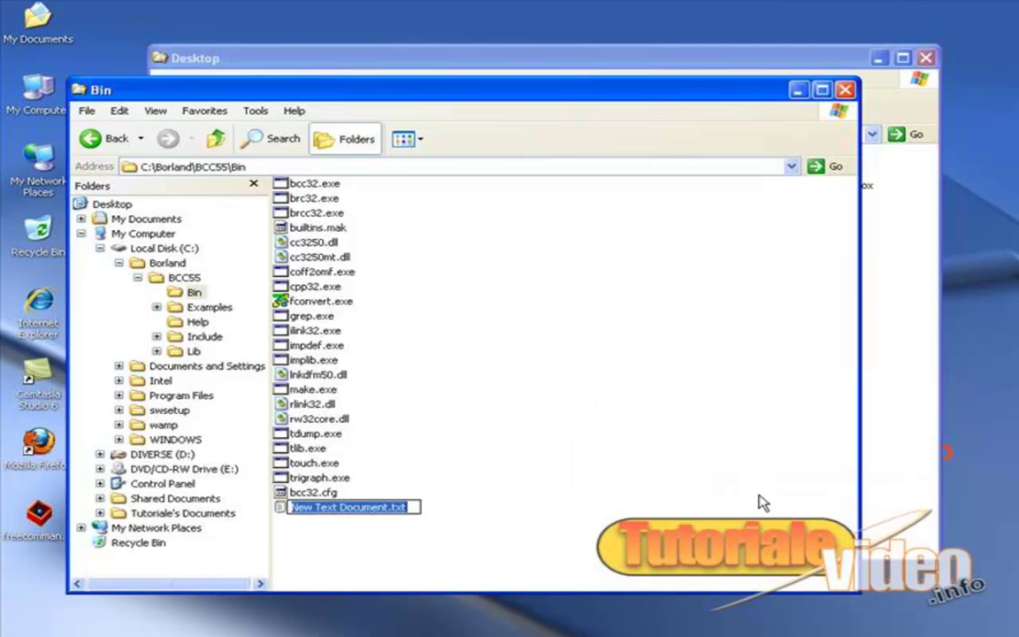
{"action": "type", "text": "ilink"}
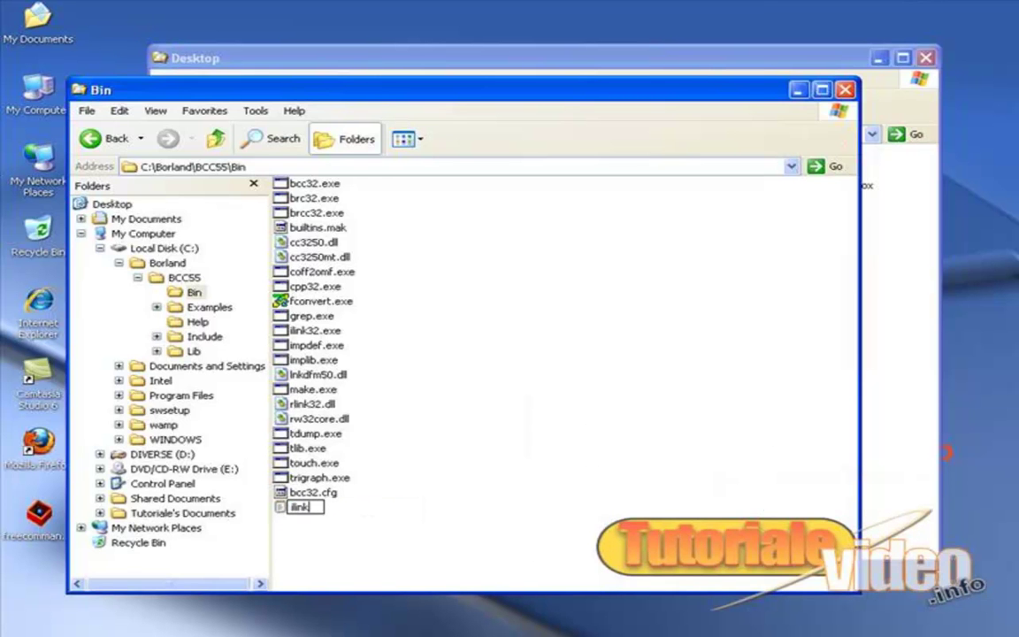
{"action": "type", "text": "32.cfg"}
{"action": "key", "text": "Return"}
{"action": "key", "text": "Return"}
Open ilink32.cfg with Notepad without making it the permanent program for this file type
{"action": "right_click", "coordinate": [319, 508]}
{"action": "left_click", "coordinate": [379, 329]}
{"action": "left_click", "coordinate": [405, 373]}
{"action": "left_click", "coordinate": [583, 407]}
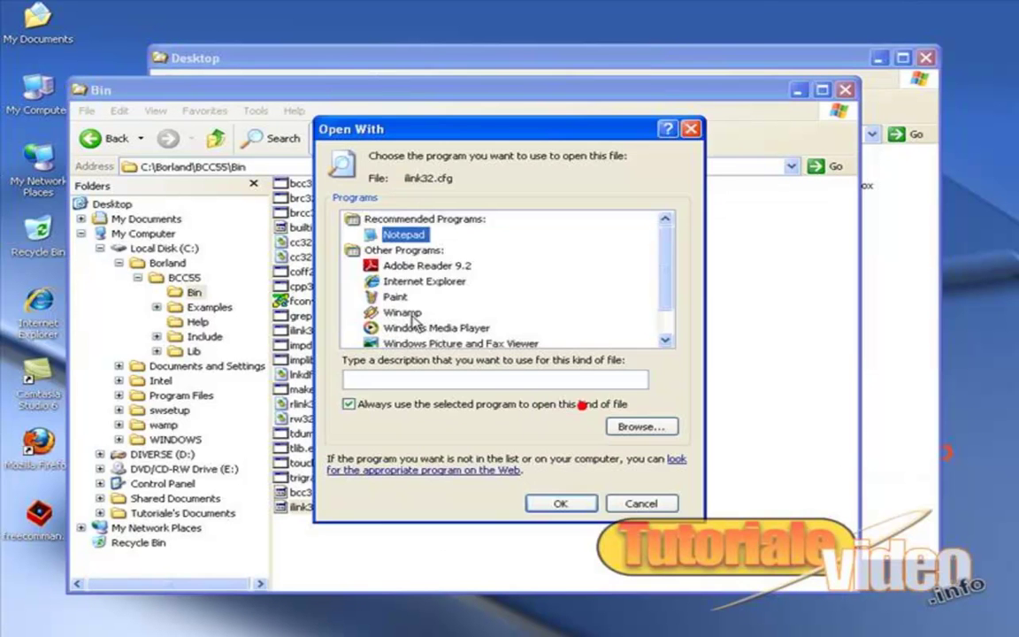
{"action": "left_click", "coordinate": [392, 402]}
{"action": "left_click", "coordinate": [561, 503]}
{"action": "left_click_drag", "start_coordinate": [375, 150], "coordinate": [439, 190]}
{"action": "left_click", "coordinate": [376, 238]}
Open bcc32.cfg in a second Notepad window for one-time use and arrange it beside ilink32.cfg
{"action": "right_click", "coordinate": [292, 490]}
{"action": "left_click", "coordinate": [323, 304]}
{"action": "left_click", "coordinate": [443, 382]}
{"action": "left_click", "coordinate": [563, 404]}
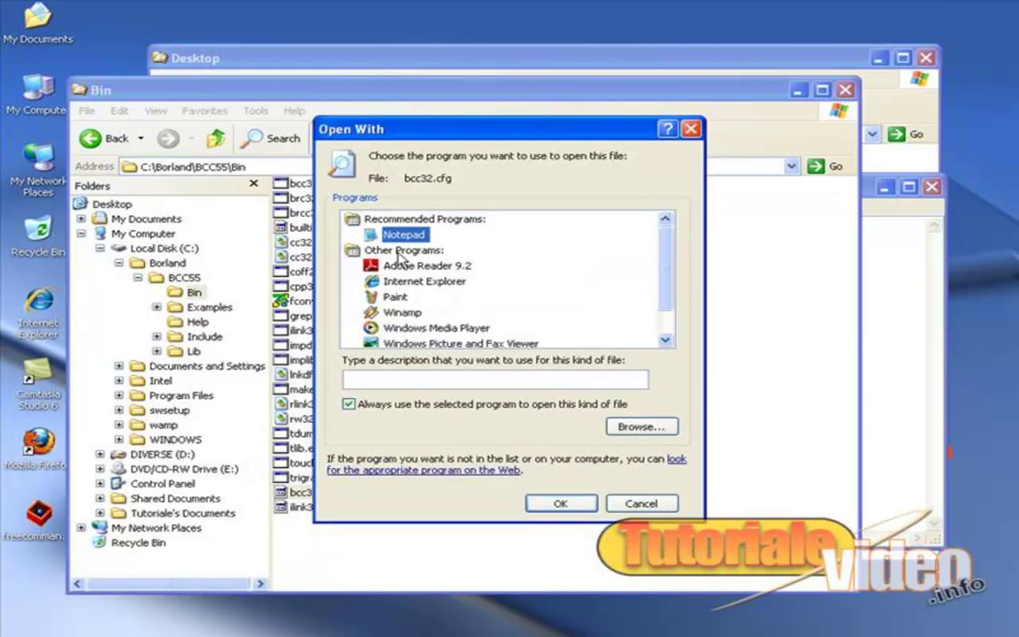
{"action": "left_click", "coordinate": [350, 404]}
{"action": "left_click", "coordinate": [559, 504]}
{"action": "left_click_drag", "start_coordinate": [423, 146], "coordinate": [242, 268]}
{"action": "left_click", "coordinate": [899, 327]}
{"action": "left_click_drag", "start_coordinate": [622, 189], "coordinate": [668, 158]}
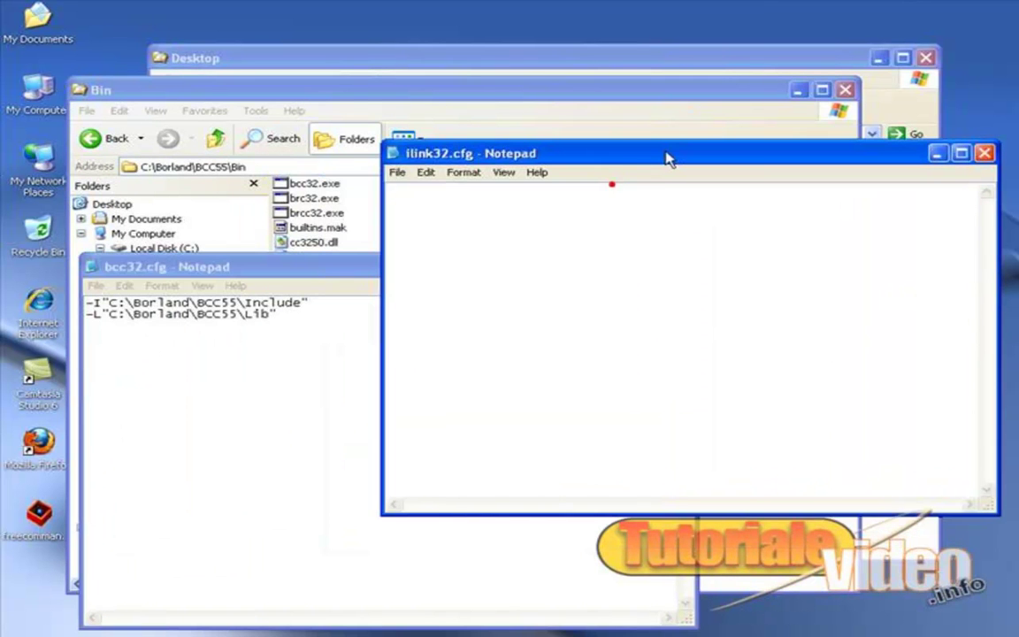
Copy the line -L"C:\Borland\BCC55\Lib" from bcc32.cfg into ilink32.cfg
{"action": "left_click", "coordinate": [305, 316]}
{"action": "left_click_drag", "start_coordinate": [305, 316], "coordinate": [86, 315]}
{"action": "key", "text": "ctrl+c"}
{"action": "left_click", "coordinate": [424, 195]}
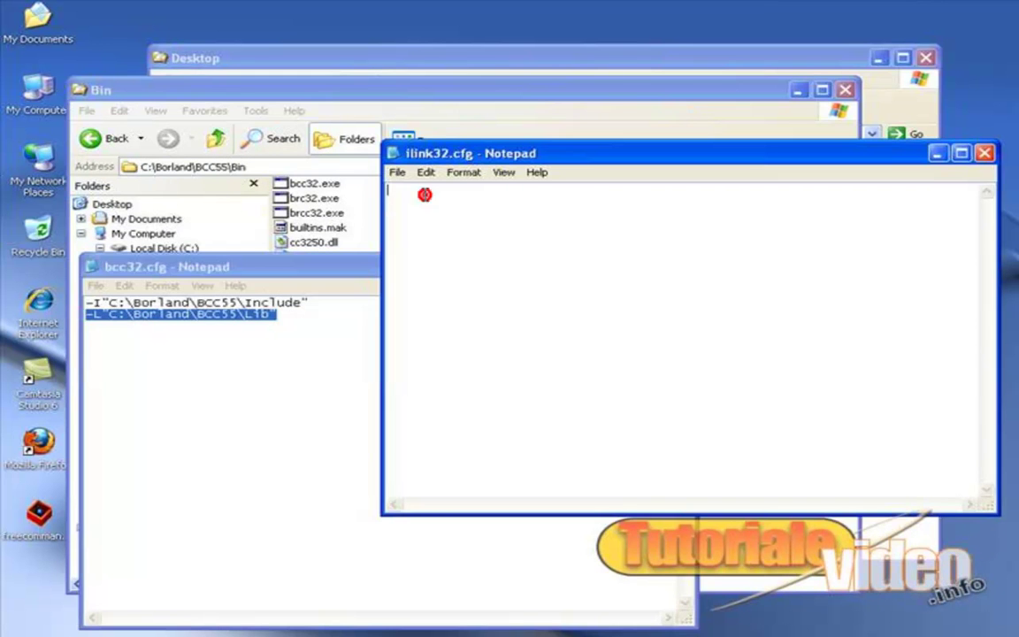
{"action": "key", "text": "ctrl+v"}
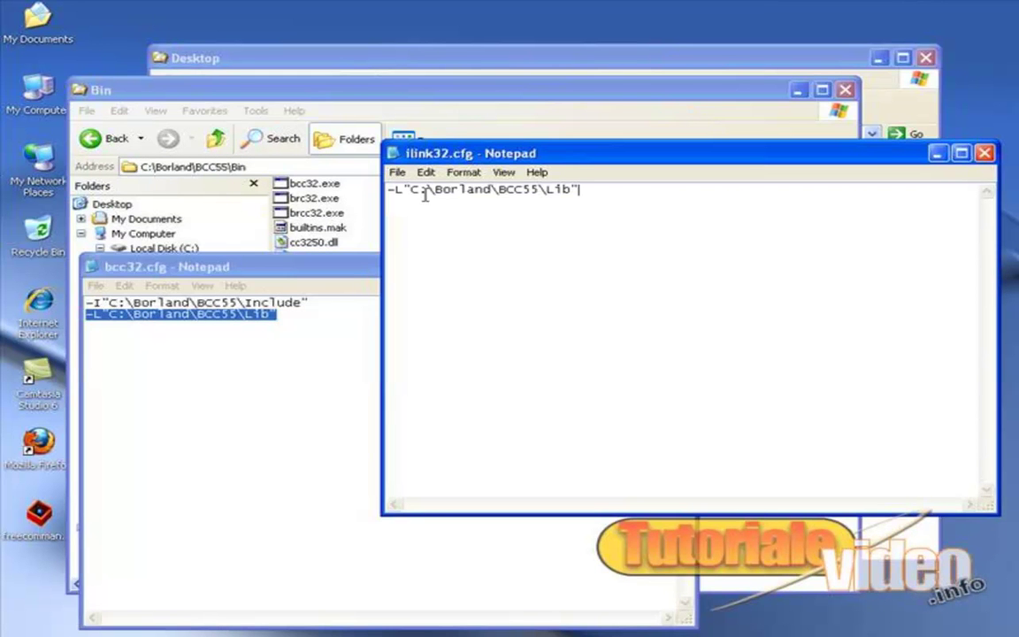
Save ilink32.cfg and close both Notepad windows
{"action": "left_click", "coordinate": [398, 172]}
{"action": "left_click", "coordinate": [415, 221]}
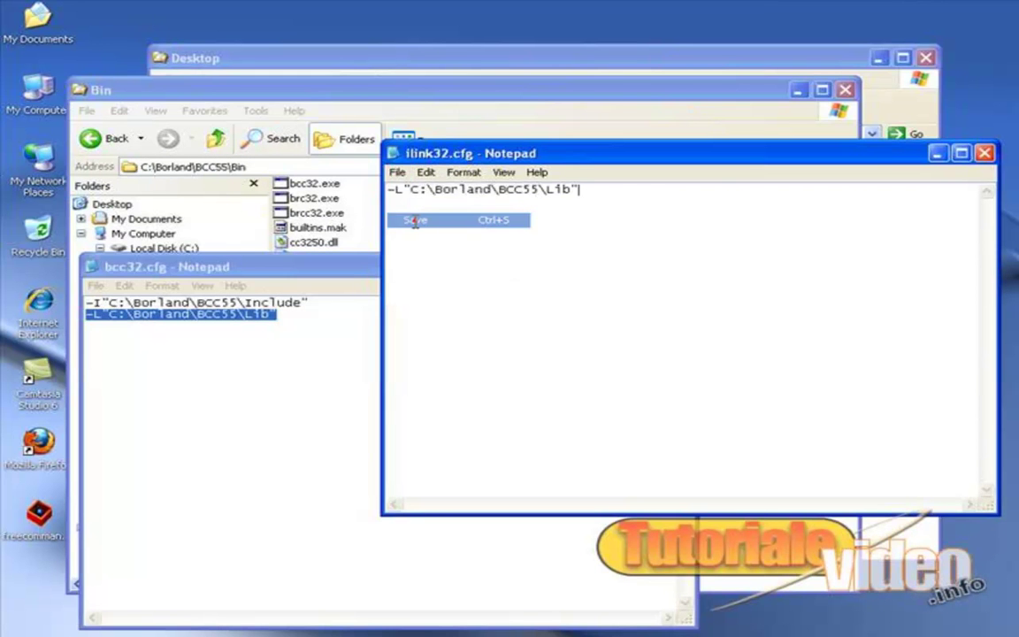
{"action": "left_click", "coordinate": [988, 155]}
{"action": "left_click", "coordinate": [683, 266]}
Go up from the Bin folder to the C: drive and browse back to C:\Borland\BCC55
{"action": "left_click", "coordinate": [7, 628]}
{"action": "left_click", "coordinate": [7, 628]}
{"action": "left_click", "coordinate": [581, 308]}
{"action": "left_click_drag", "start_coordinate": [522, 91], "coordinate": [617, 91]}
{"action": "left_click", "coordinate": [609, 360]}
{"action": "left_click", "coordinate": [307, 138]}
{"action": "left_click", "coordinate": [307, 137]}
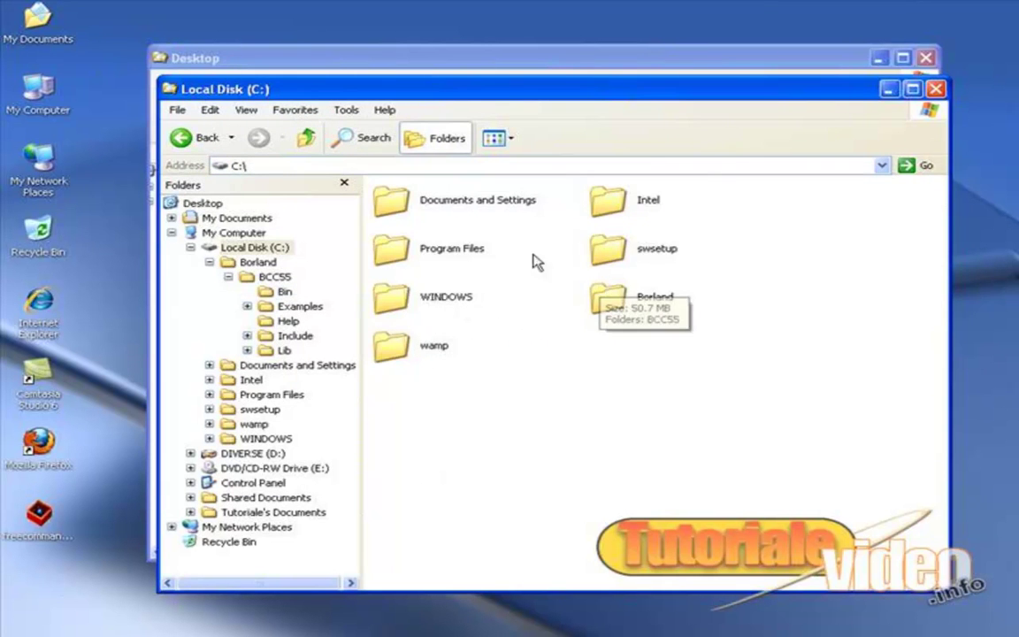
{"action": "double_click", "coordinate": [610, 297]}
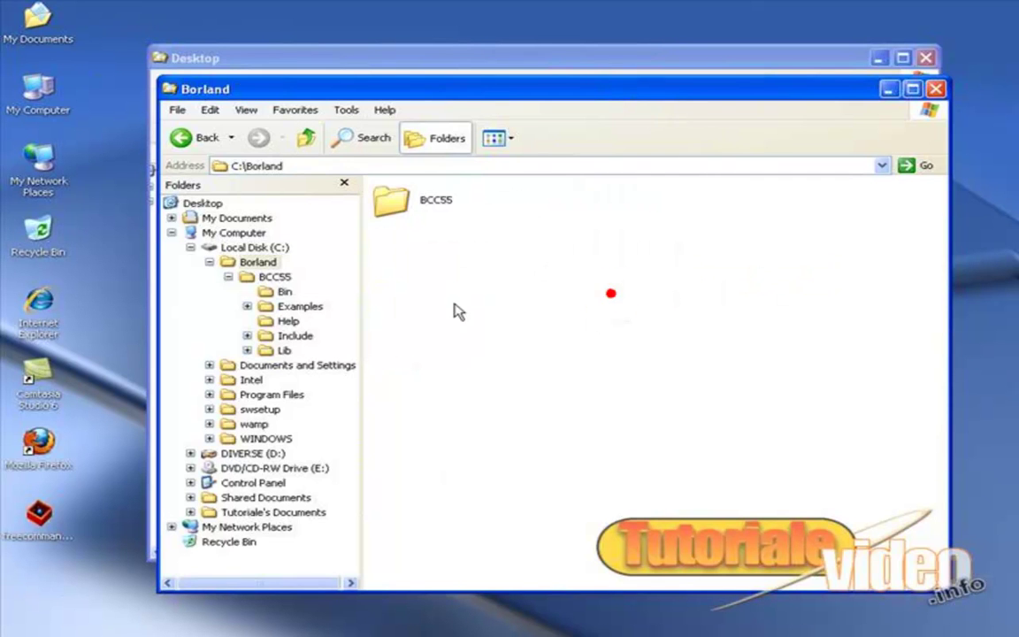
{"action": "double_click", "coordinate": [396, 202]}
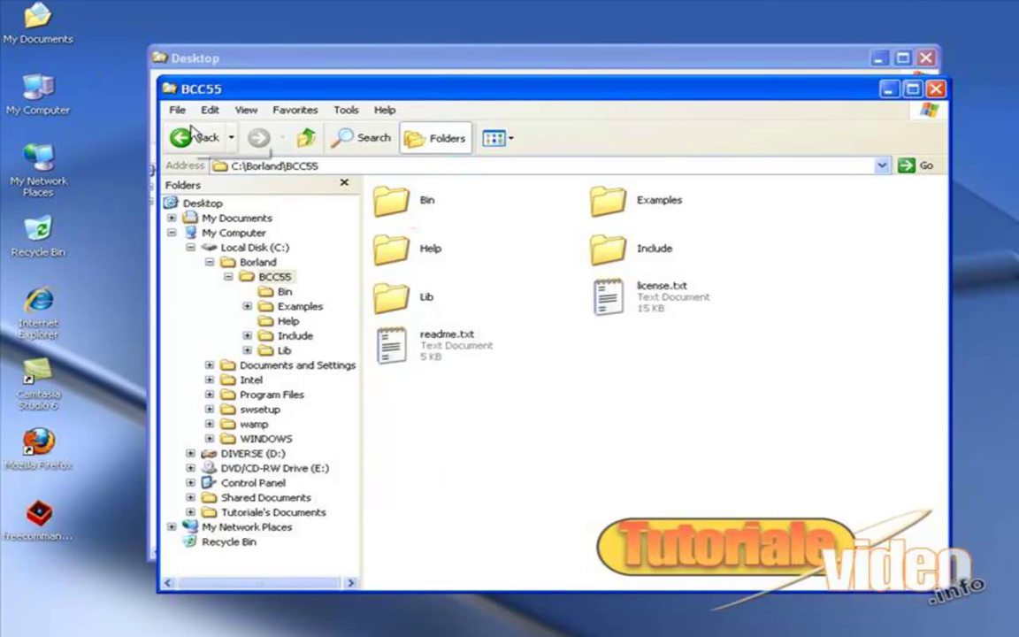
Create a new folder named stuff in C:\Borland\BCC55
{"action": "right_click", "coordinate": [589, 390]}
{"action": "mouse_move", "coordinate": [672, 533]}
{"action": "left_click", "coordinate": [920, 392]}
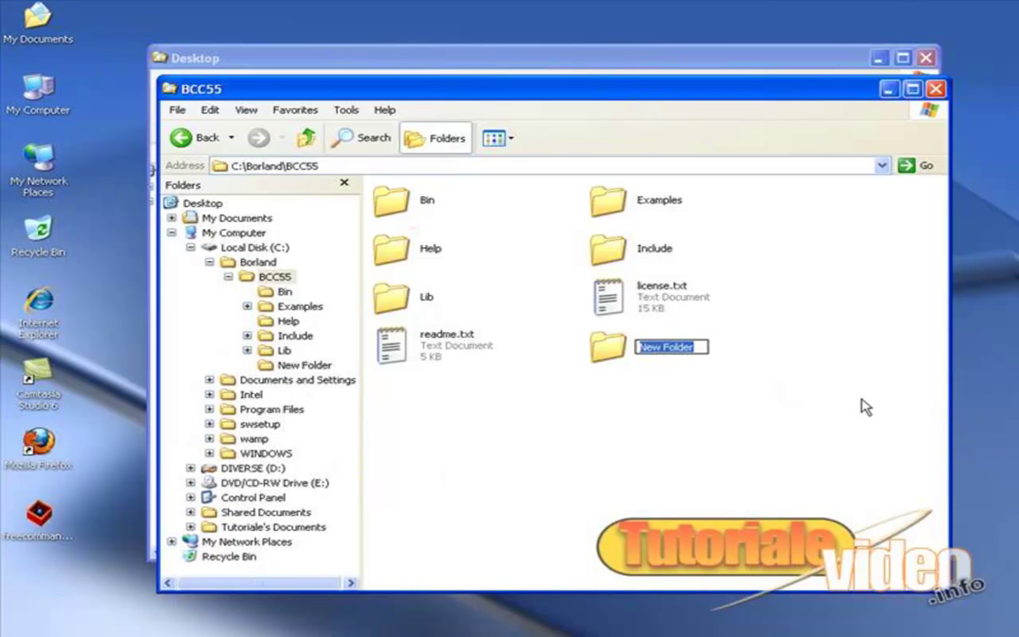
{"action": "type", "text": "stuff"}
{"action": "key", "text": "slash"}
{"action": "key", "text": "Return"}
{"action": "left_click", "coordinate": [460, 508]}
Run cmd to open a Command Prompt and move its window off the folder listing
{"action": "key", "text": "super"}
{"action": "left_click", "coordinate": [206, 571]}
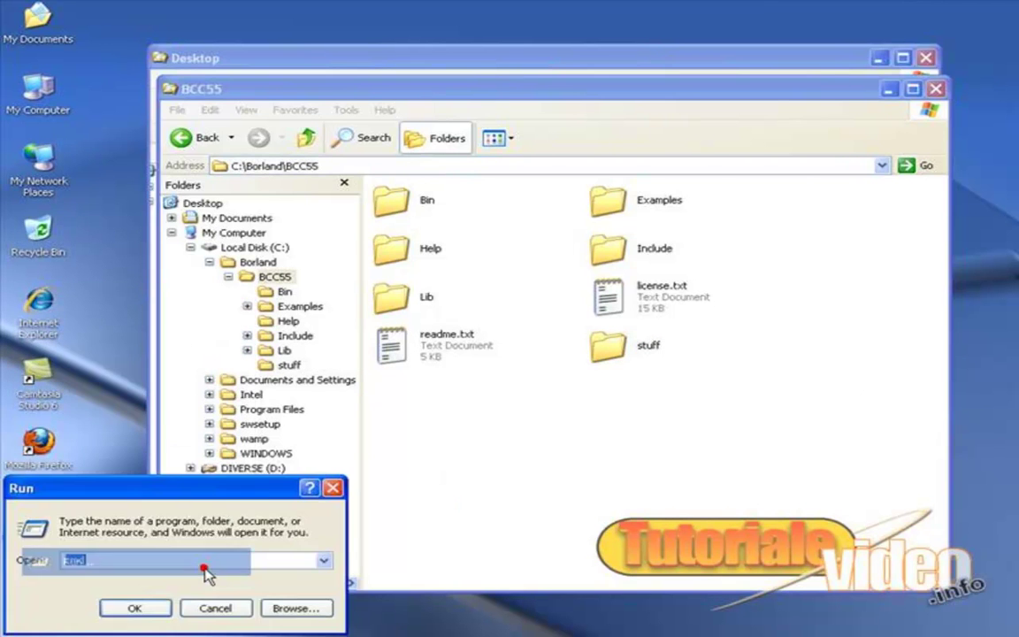
{"action": "key", "text": "Return"}
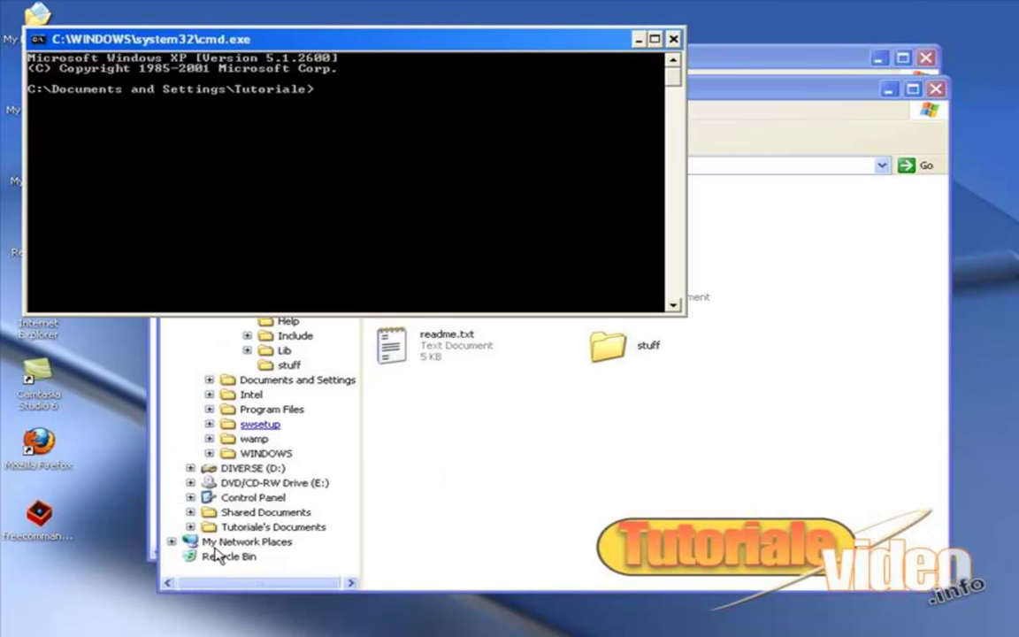
{"action": "left_click_drag", "start_coordinate": [357, 47], "coordinate": [568, 383]}
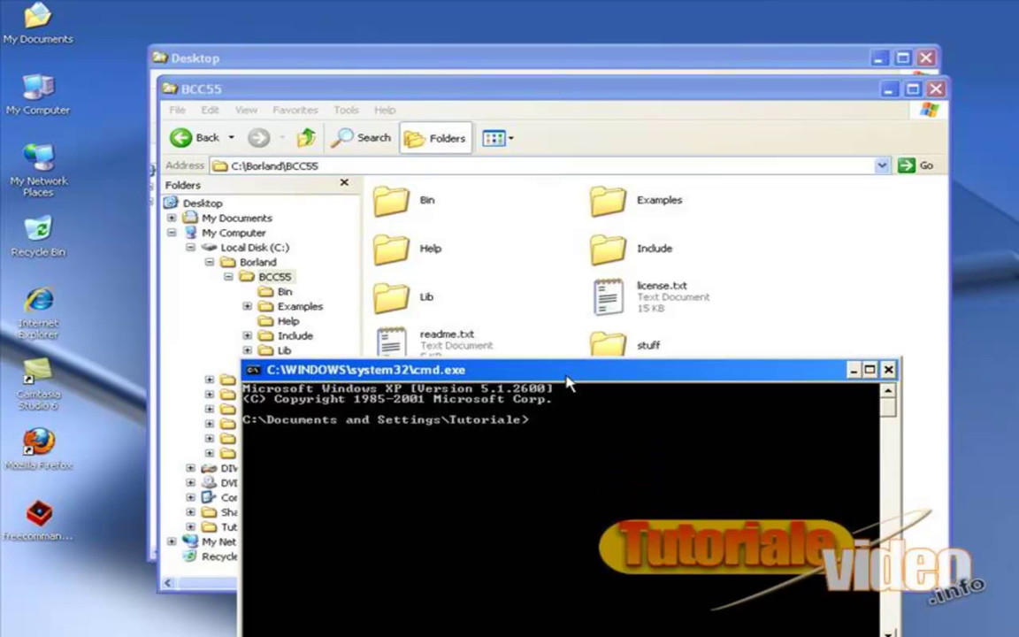
Try \ as a command, then go up one directory with cd.
{"action": "type", "text": "\\"}
{"action": "key", "text": "Return"}
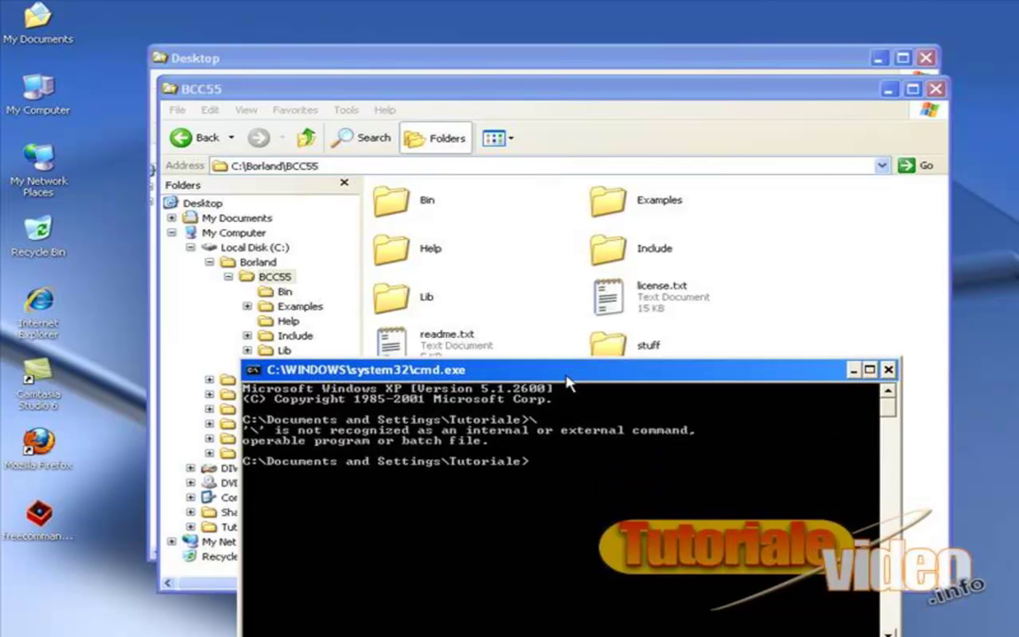
{"action": "type", "text": "cd/"}
{"action": "type", "text": "."}
{"action": "key", "text": "Return"}
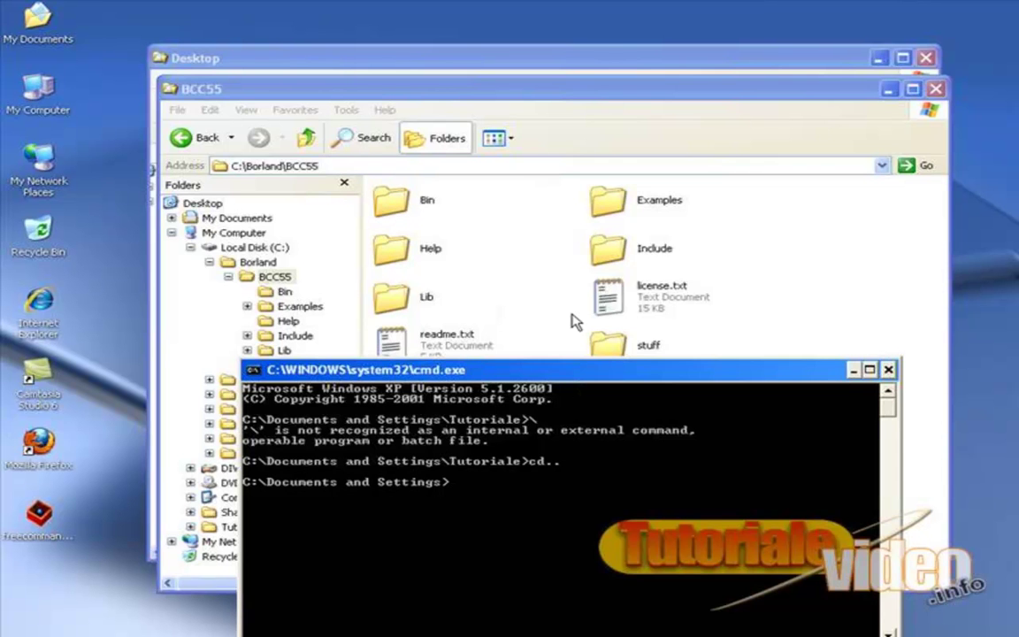
Change into the tutoriale directory and from there into its desktop directory
{"action": "type", "text": "cd desktop"}
{"action": "key", "text": "BackSpace"}
{"action": "key", "text": "BackSpace"}
{"action": "key", "text": "BackSpace"}
{"action": "key", "text": "BackSpace"}
{"action": "key", "text": "BackSpace"}
{"action": "key", "text": "BackSpace"}
{"action": "key", "text": "BackSpace"}
{"action": "key", "text": "BackSpace"}
{"action": "type", "text": "tutoriale"}
{"action": "key", "text": "Return"}
{"action": "type", "text": "cd desktop"}
{"action": "key", "text": "Return"}
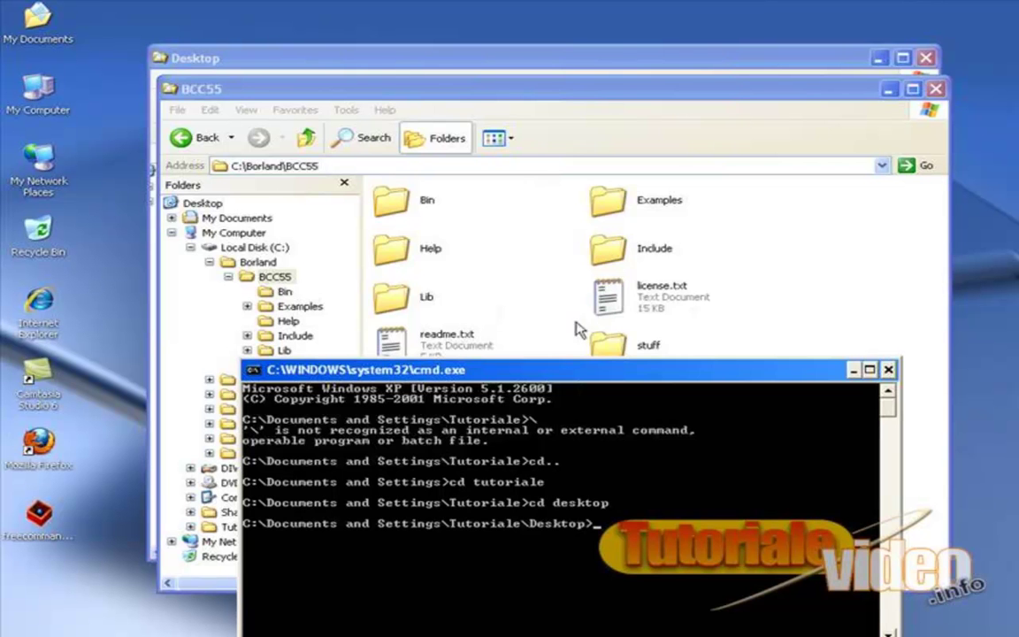
{"action": "left_click_drag", "start_coordinate": [555, 375], "coordinate": [546, 272]}
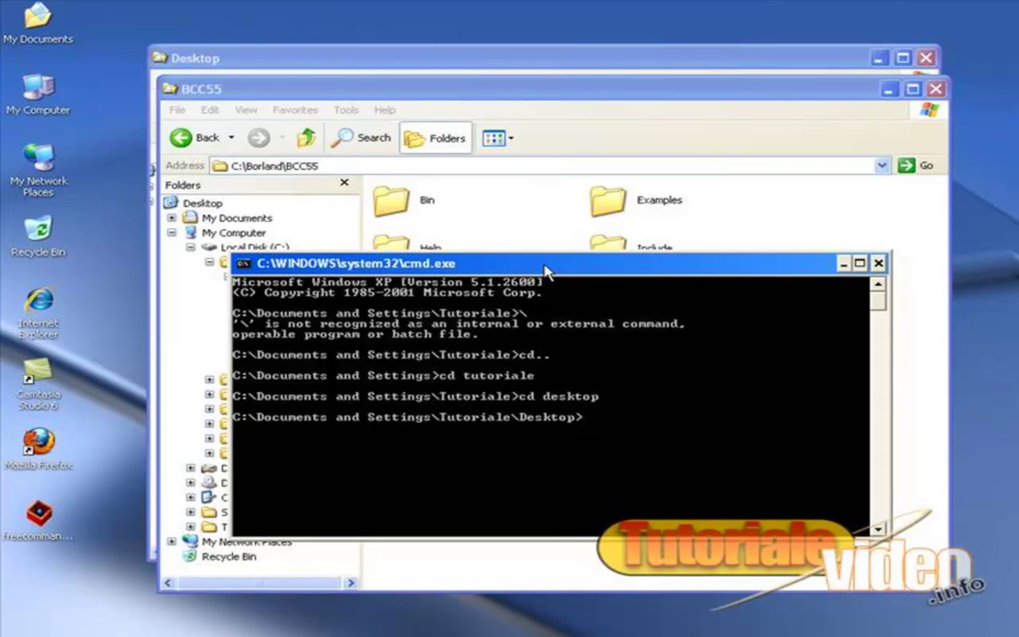
{"action": "left_click_drag", "start_coordinate": [545, 265], "coordinate": [569, 254]}
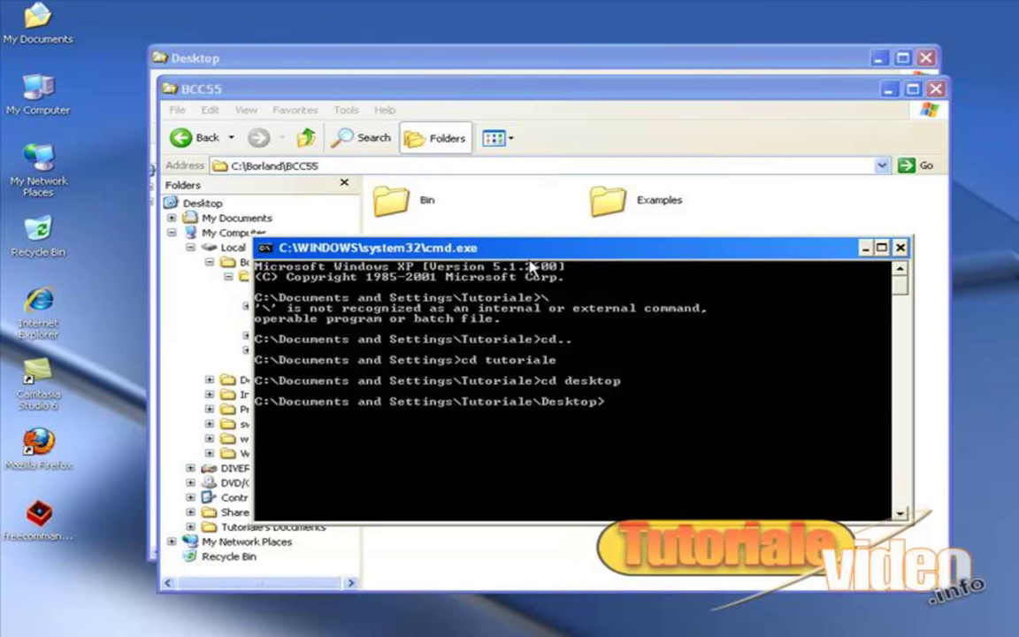
{"action": "left_click_drag", "start_coordinate": [509, 252], "coordinate": [525, 308]}
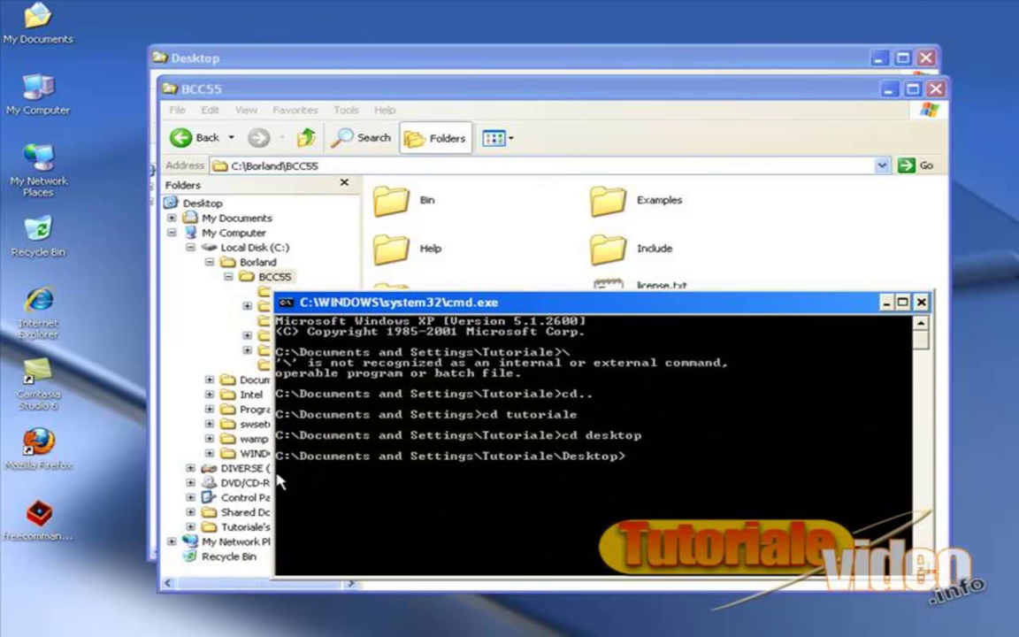
{"action": "left_click_drag", "start_coordinate": [336, 301], "coordinate": [314, 278]}
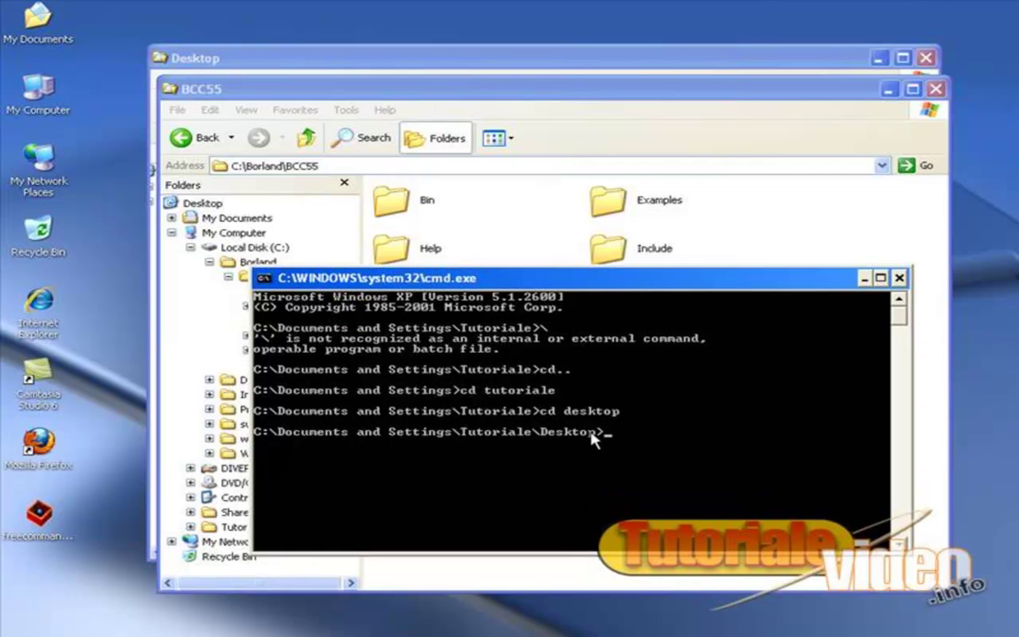
{"action": "left_click_drag", "start_coordinate": [554, 282], "coordinate": [573, 299]}
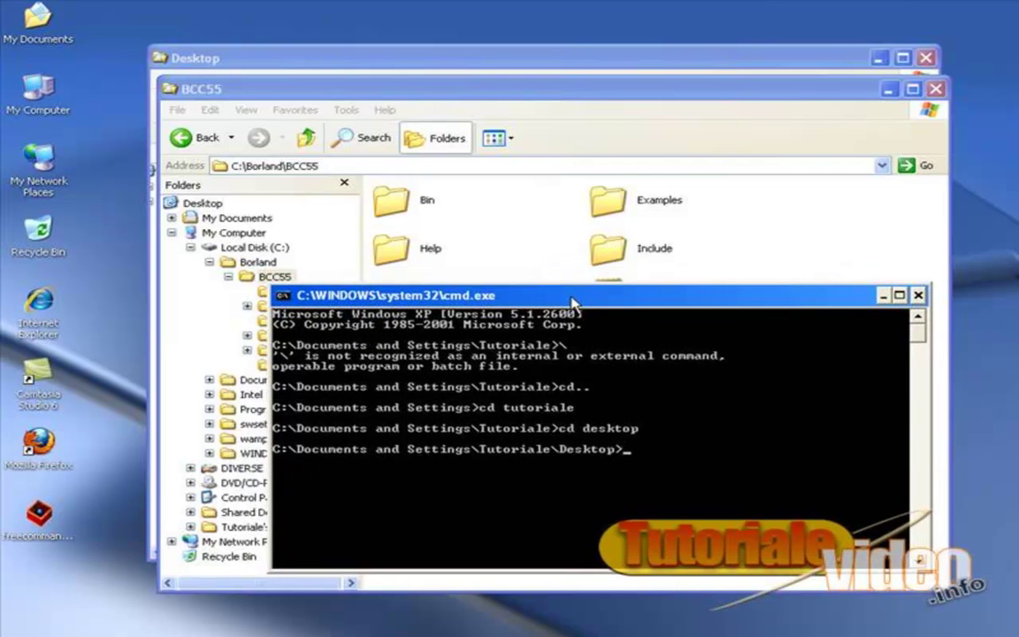
Create a directory named stuff on the Desktop from the Command Prompt and change into it
{"action": "type", "text": "mkdir stuff"}
{"action": "key", "text": "Return"}
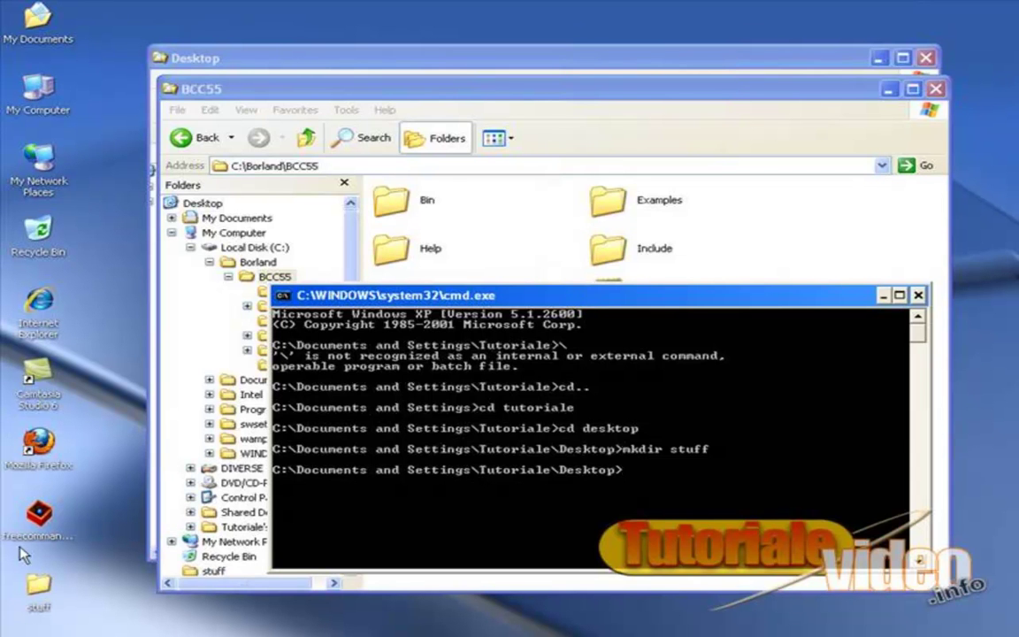
{"action": "type", "text": "cd stuff"}
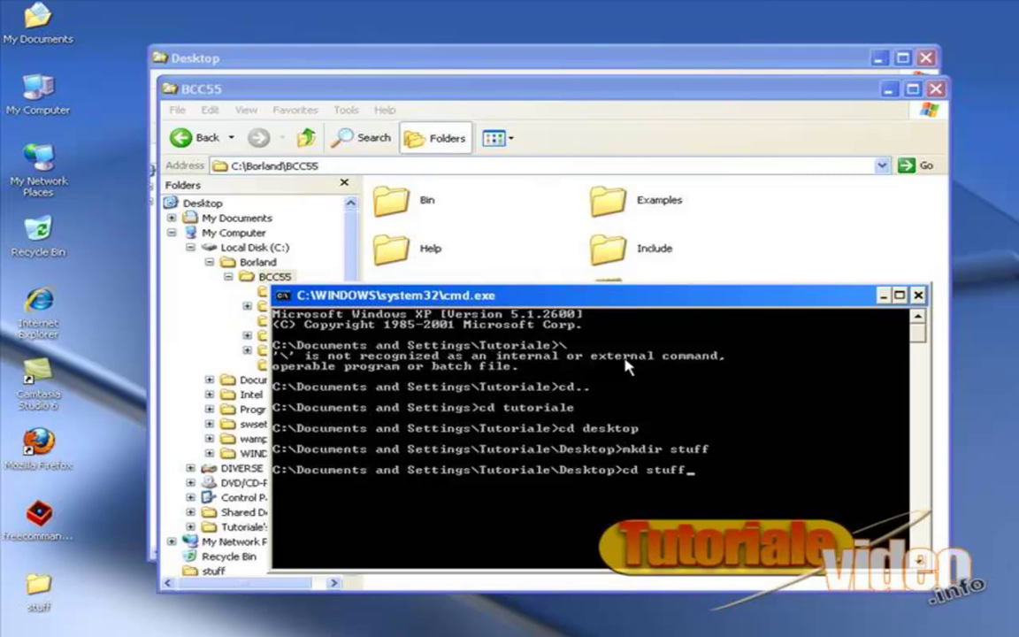
{"action": "key", "text": "Return"}
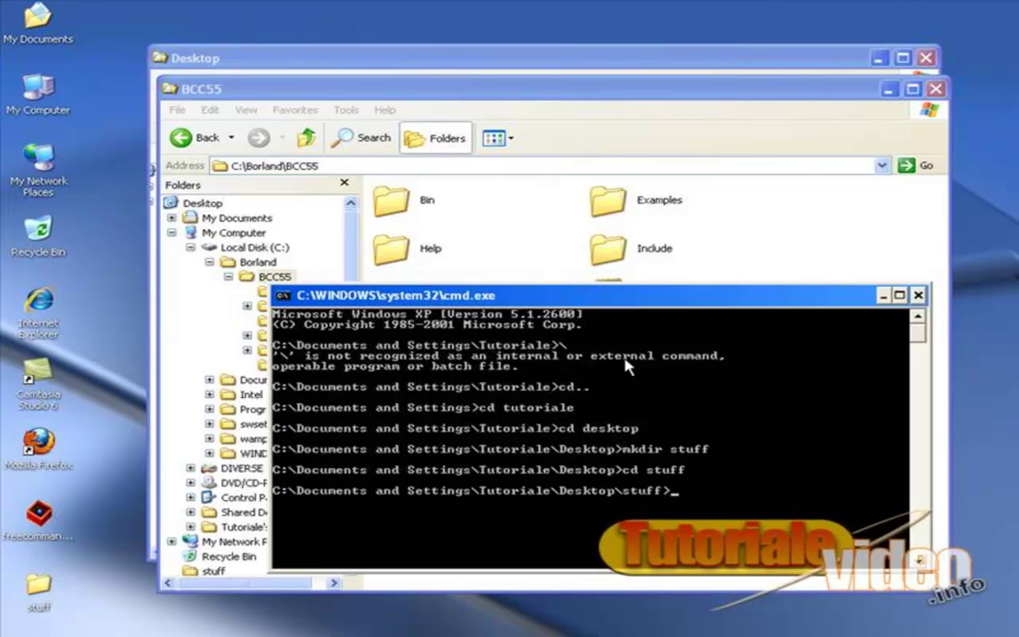
List the contents of the stuff directory with dir, clear the console with cls, and reposition its window
{"action": "type", "text": "dir"}
{"action": "key", "text": "Return"}
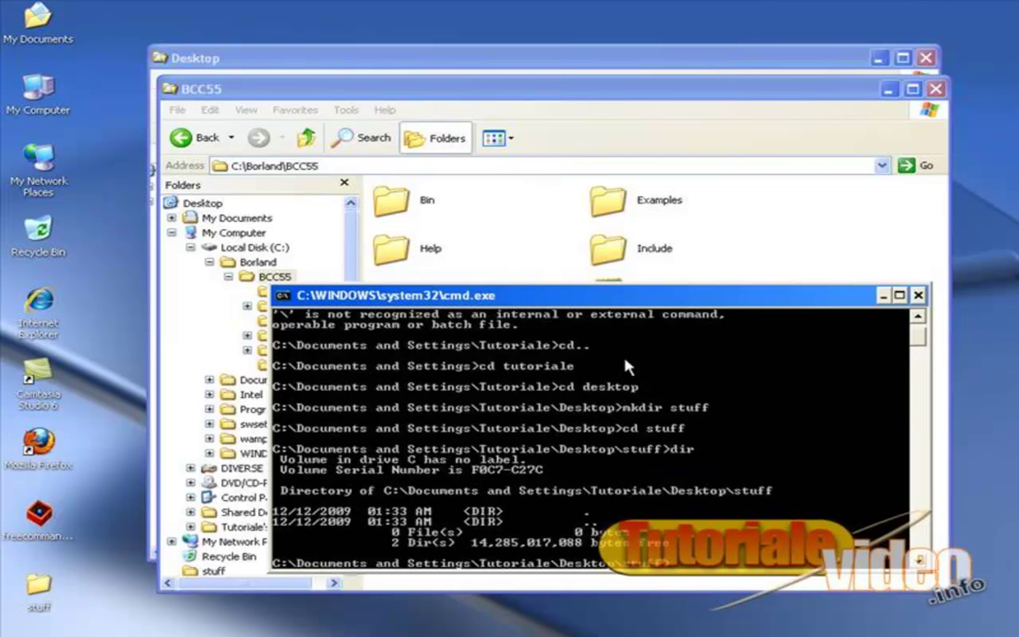
{"action": "left_click_drag", "start_coordinate": [529, 295], "coordinate": [447, 250]}
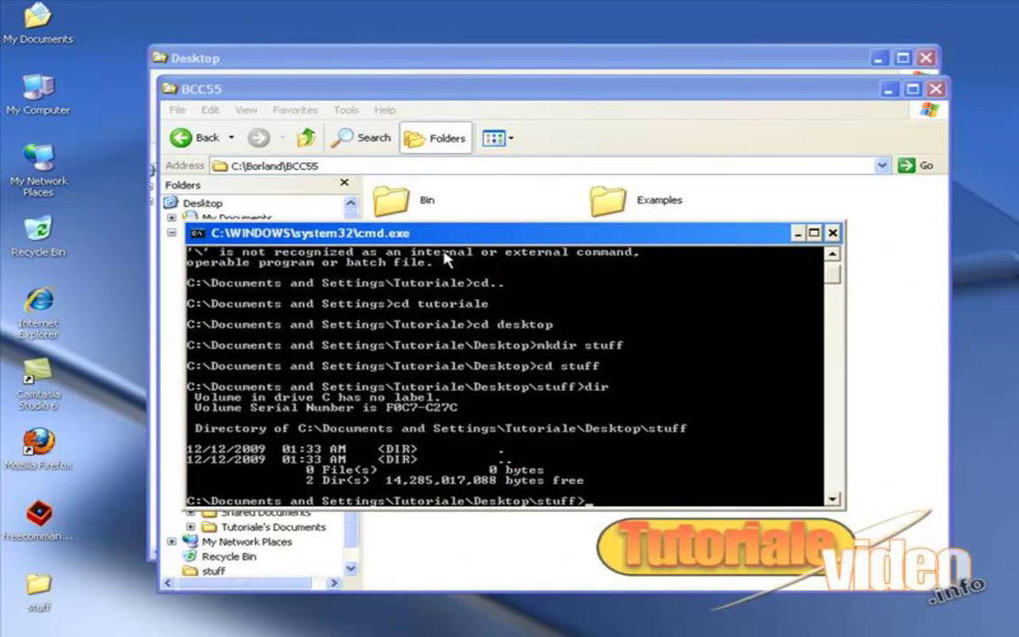
{"action": "type", "text": "cls"}
{"action": "key", "text": "Return"}
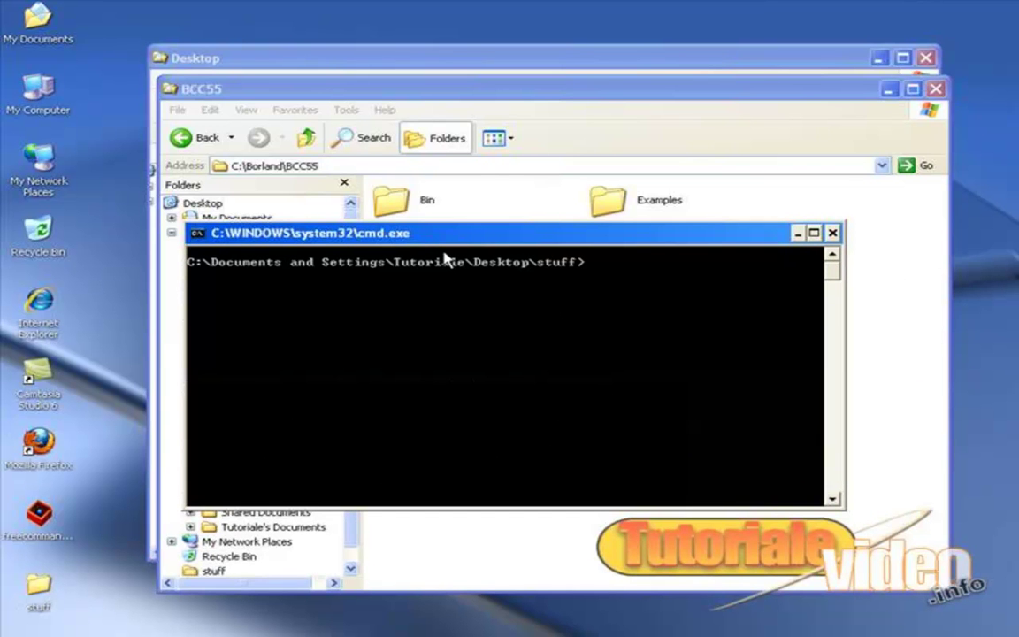
{"action": "left_click_drag", "start_coordinate": [428, 237], "coordinate": [425, 206]}
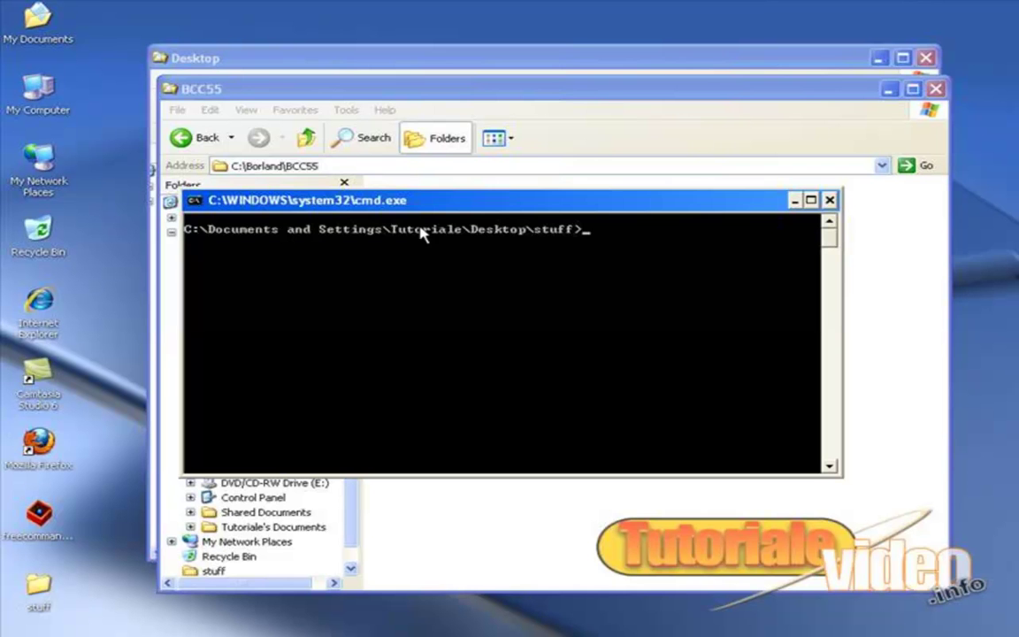
{"action": "left_click_drag", "start_coordinate": [452, 209], "coordinate": [491, 199]}
Switch to the file browser and open the stuff folder on the Desktop
{"action": "left_click", "coordinate": [582, 485]}
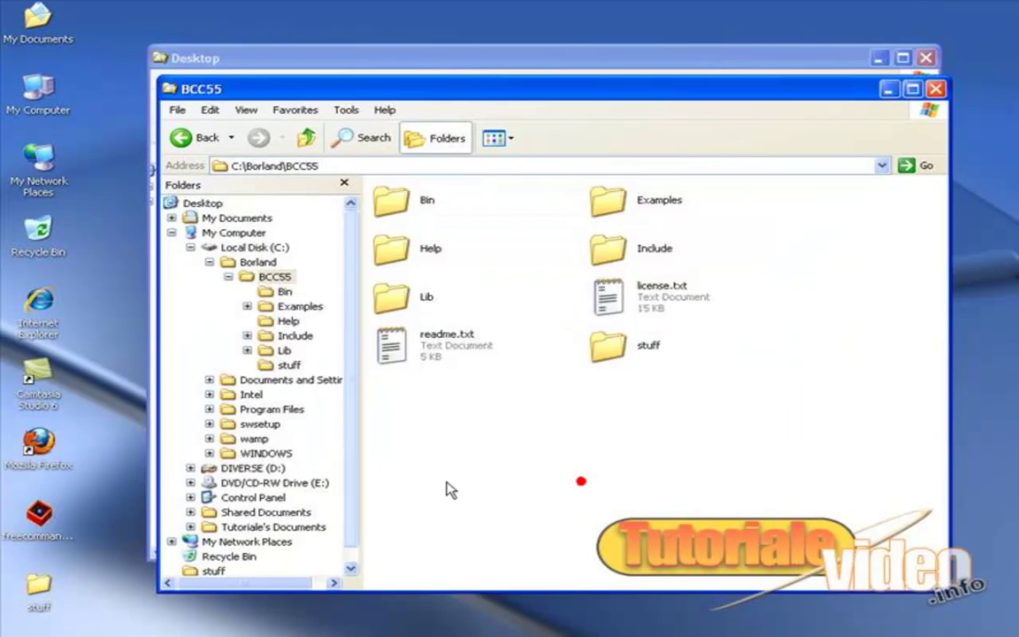
{"action": "left_click", "coordinate": [205, 202]}
{"action": "double_click", "coordinate": [400, 266]}
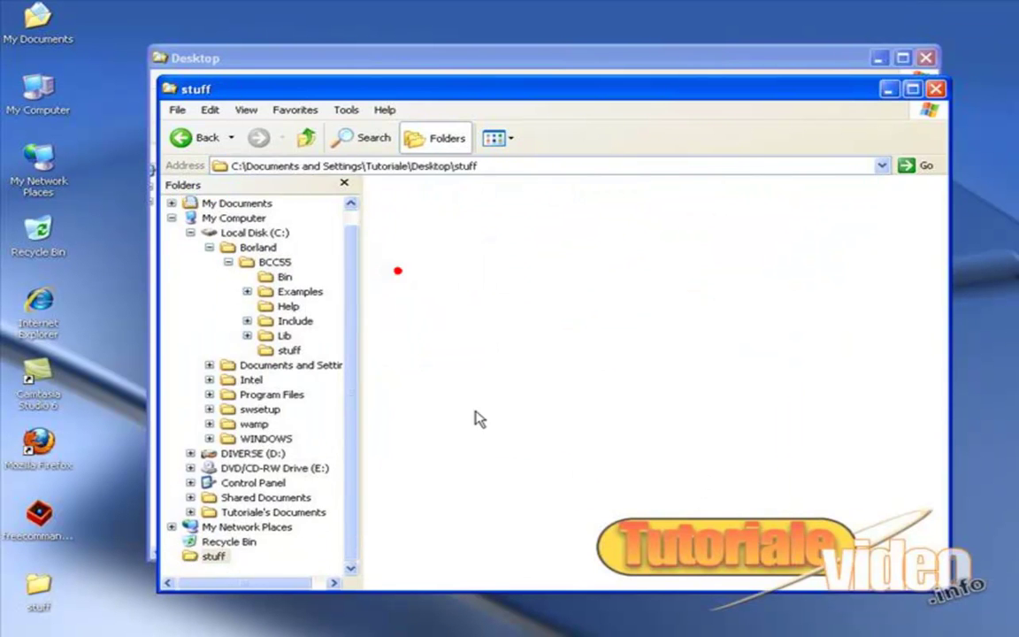
Create a new text document in the stuff folder and name it test.cpp, accepting the extension change
{"action": "right_click", "coordinate": [422, 209]}
{"action": "left_click", "coordinate": [508, 353]}
{"action": "left_click", "coordinate": [668, 462]}
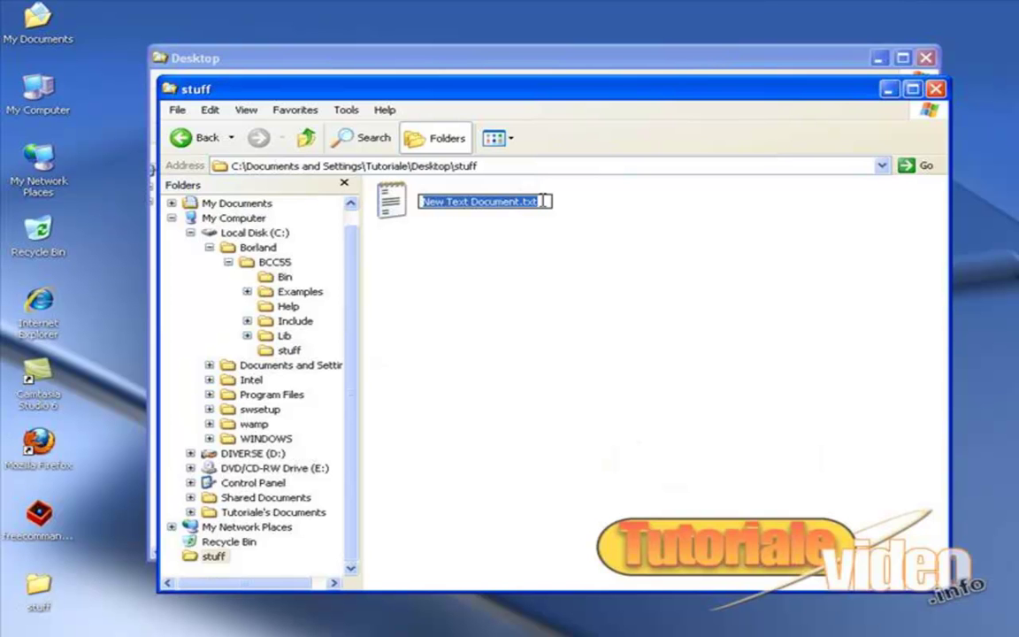
{"action": "type", "text": "tes"}
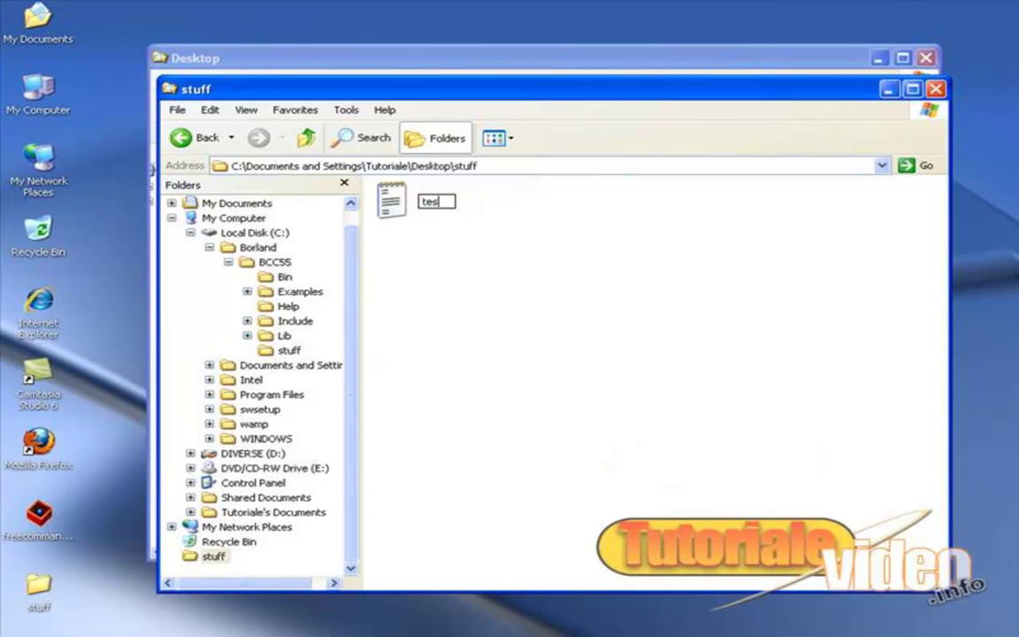
{"action": "type", "text": "t.cpp"}
{"action": "key", "text": "Return"}
{"action": "key", "text": "Return"}
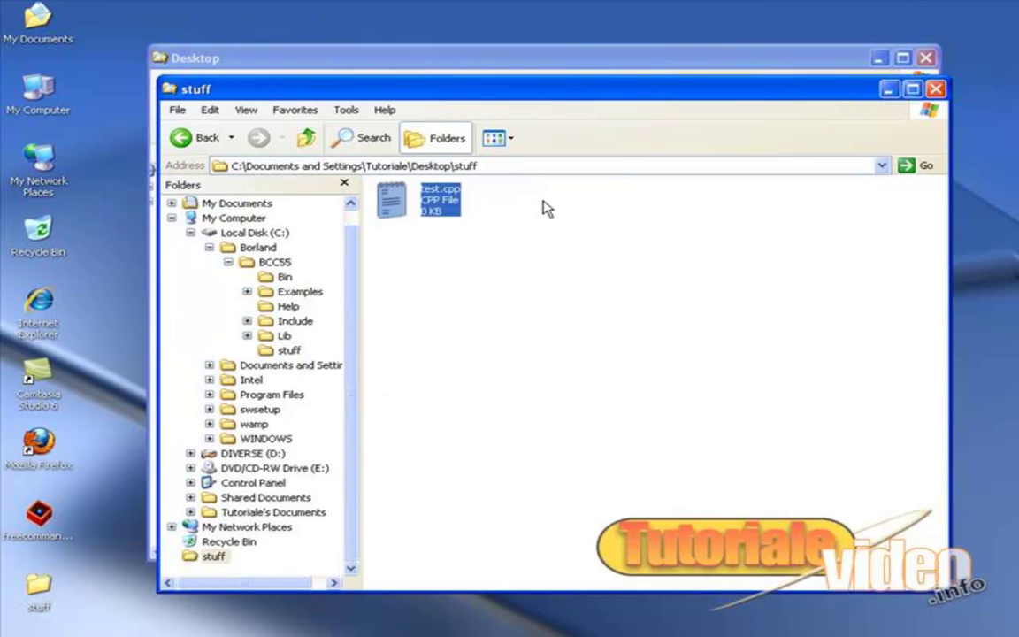
Open test.cpp in Notepad and place its window below the file in the stuff folder
{"action": "left_click_drag", "start_coordinate": [413, 95], "coordinate": [421, 102]}
{"action": "left_click", "coordinate": [488, 303]}
{"action": "left_click", "coordinate": [402, 211]}
{"action": "left_click", "coordinate": [414, 213]}
{"action": "double_click", "coordinate": [414, 212]}
{"action": "left_click_drag", "start_coordinate": [389, 267], "coordinate": [617, 250]}
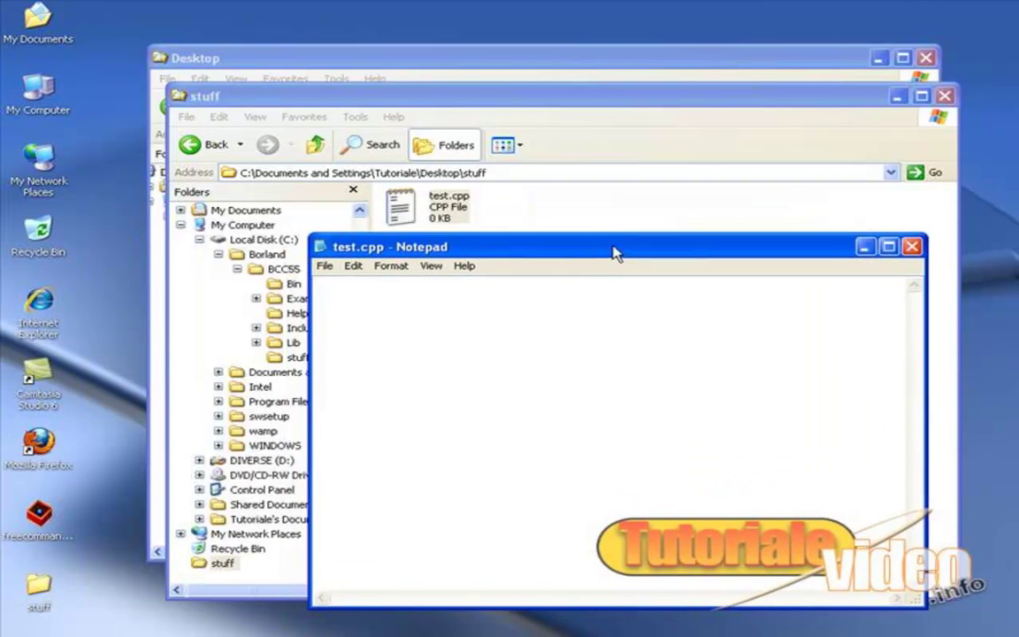
{"action": "left_click", "coordinate": [506, 340]}
{"action": "left_click_drag", "start_coordinate": [467, 256], "coordinate": [454, 255]}
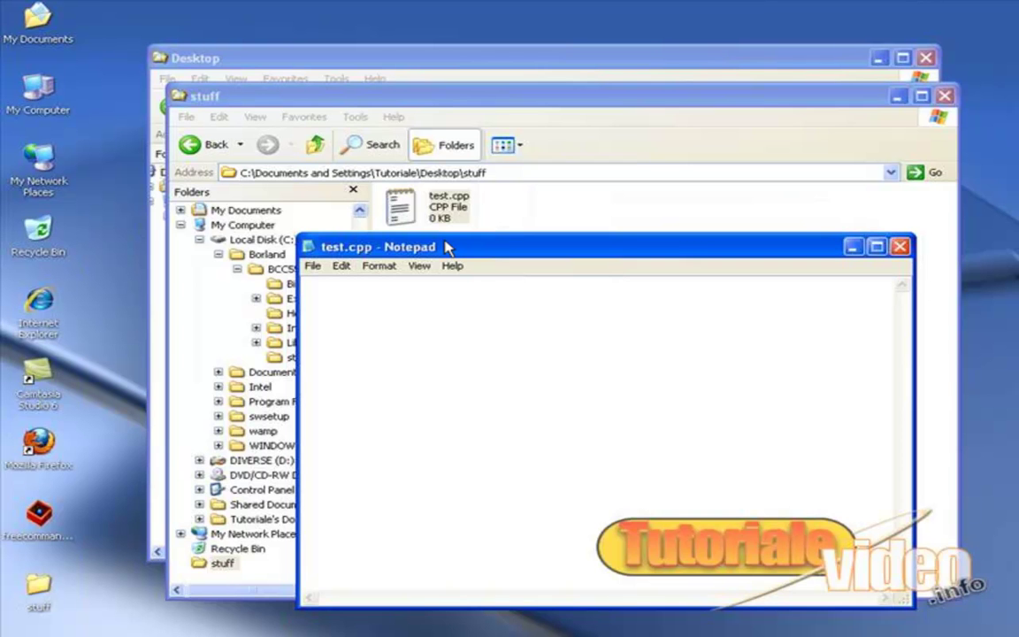
{"action": "left_click_drag", "start_coordinate": [451, 254], "coordinate": [444, 256]}
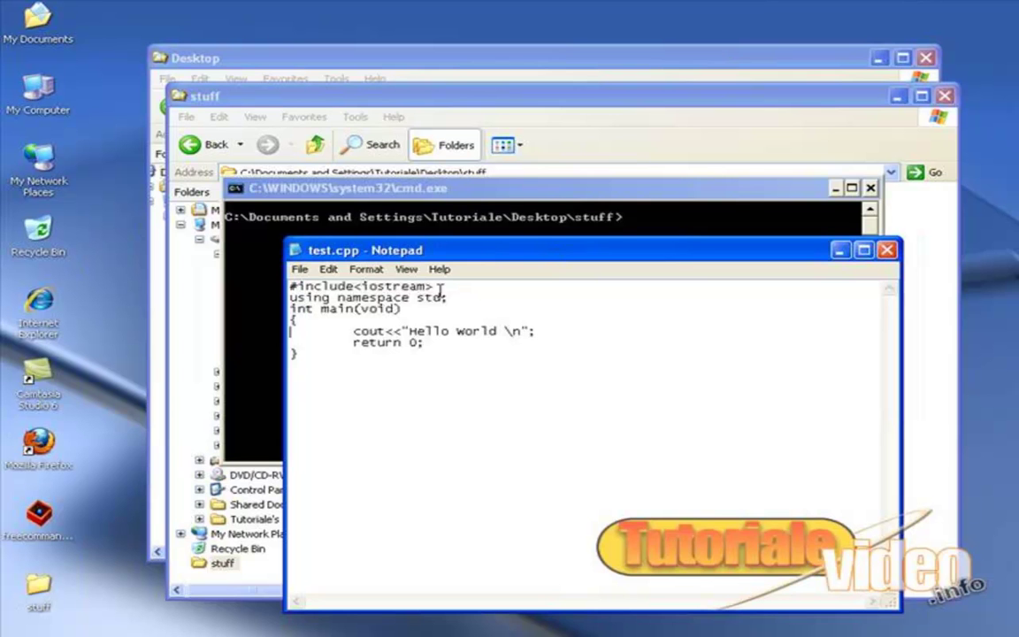
Examine the iostream include, the namespace line and the main function declaration in test.cpp
{"action": "left_click", "coordinate": [467, 298]}
{"action": "left_click", "coordinate": [472, 281]}
{"action": "key", "text": "Left"}
{"action": "key", "text": "Left"}
{"action": "key", "text": "Left"}
{"action": "key", "text": "Left"}
{"action": "key", "text": "Left"}
{"action": "key", "text": "Left"}
{"action": "key", "text": "Left"}
{"action": "key", "text": "Left"}
{"action": "key", "text": "Left"}
{"action": "key", "text": "Left"}
{"action": "key", "text": "Left"}
{"action": "key", "text": "Left"}
{"action": "key", "text": "Right"}
{"action": "key", "text": "Right"}
{"action": "left_click_drag", "start_coordinate": [460, 297], "coordinate": [372, 292]}
{"action": "left_click_drag", "start_coordinate": [289, 308], "coordinate": [341, 309]}
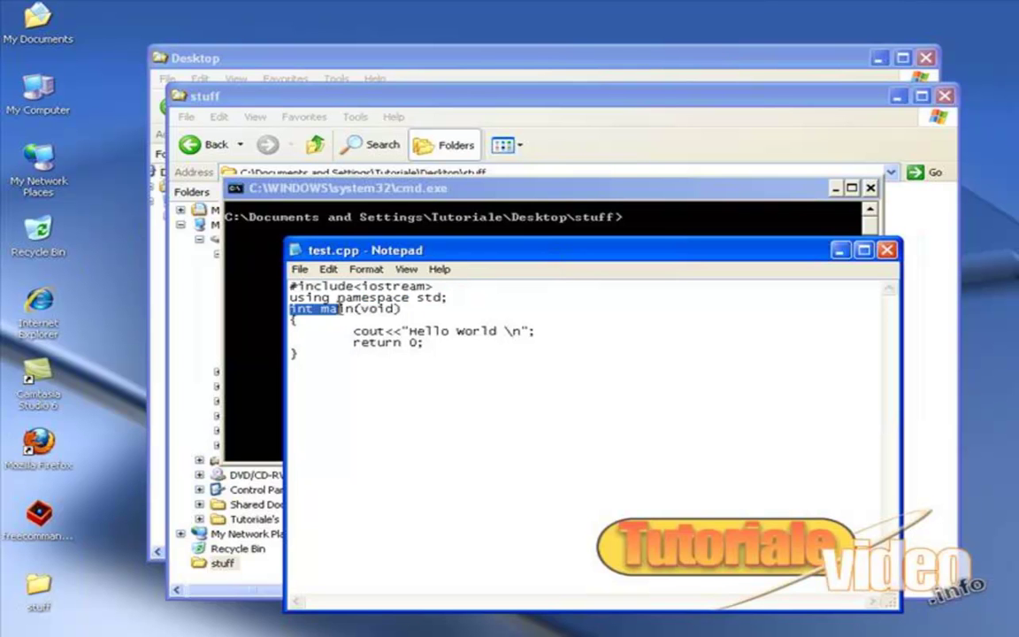
Delete the line using namespace std; from test.cpp and start prefixing cout with std:
{"action": "left_click_drag", "start_coordinate": [453, 297], "coordinate": [290, 300]}
{"action": "key", "text": "Delete"}
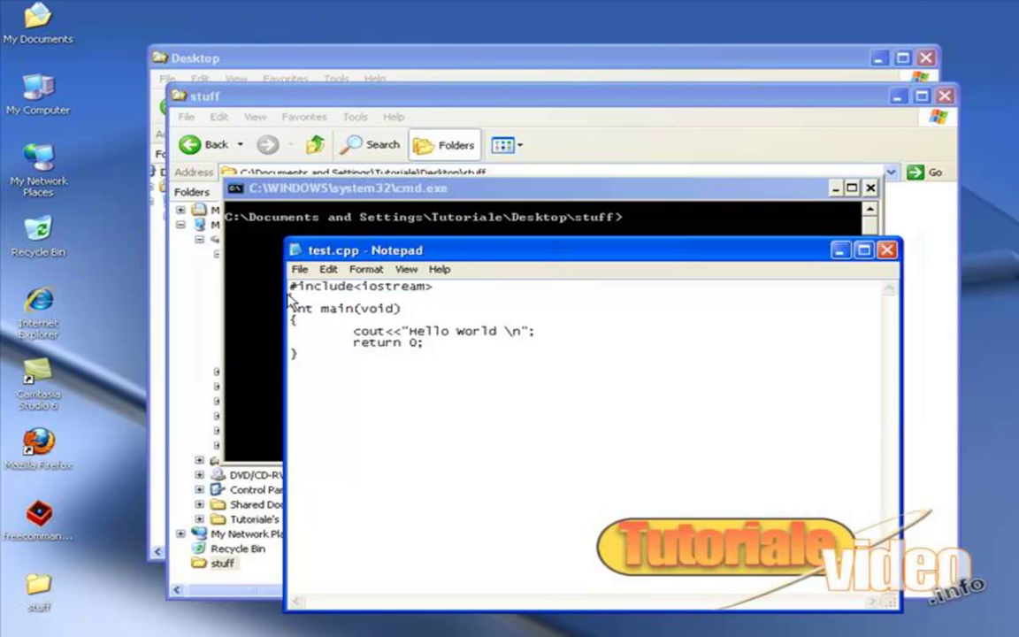
{"action": "left_click", "coordinate": [346, 332]}
{"action": "type", "text": "std"}
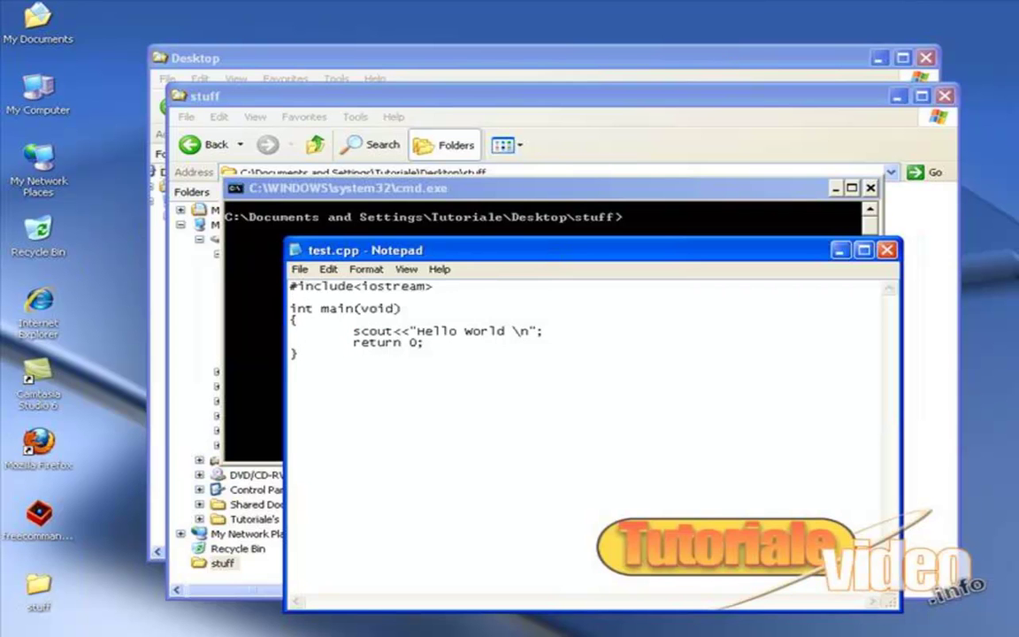
{"action": "type", "text": ":"}
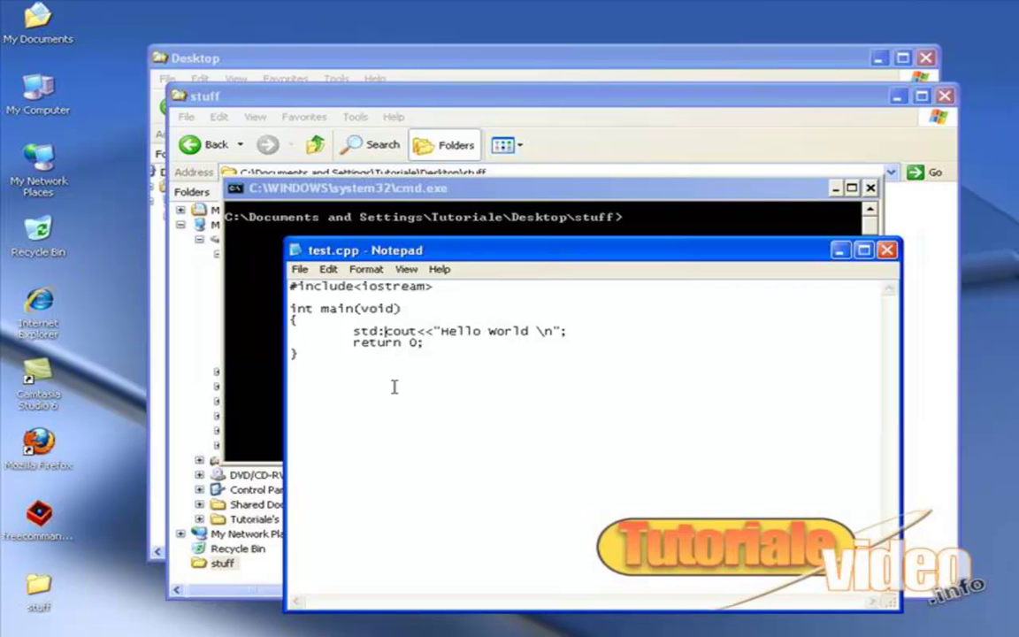
Remove the std: prefix from cout and re-enter using namespace std; below the include line
{"action": "key", "text": "BackSpace"}
{"action": "key", "text": "BackSpace"}
{"action": "key", "text": "BackSpace"}
{"action": "key", "text": "BackSpace"}
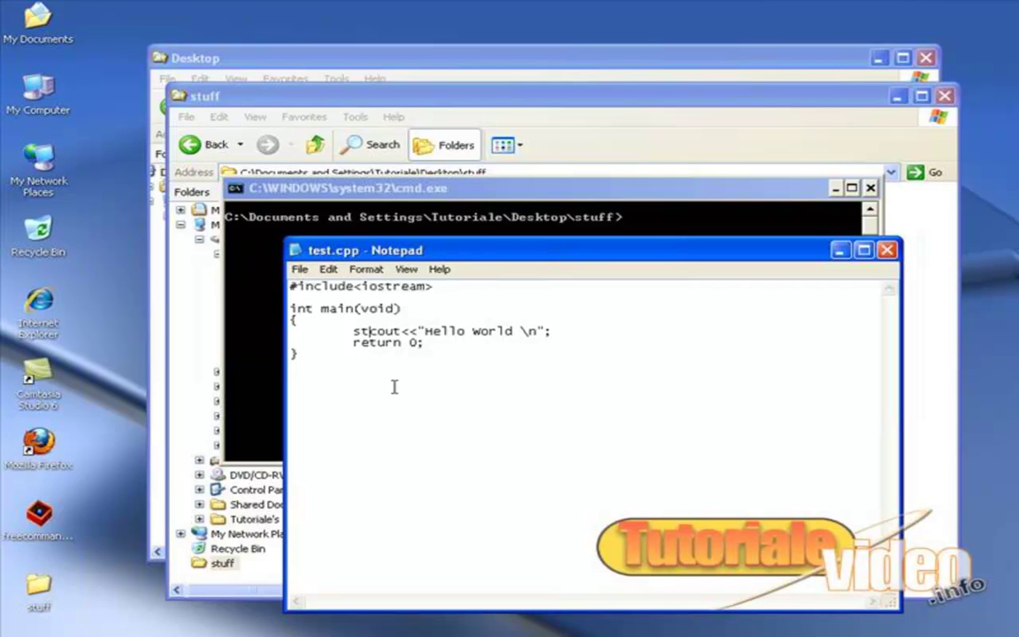
{"action": "key", "text": "ctrl+z"}
{"action": "key", "text": "ctrl+z"}
{"action": "key", "text": "ctrl+z"}
{"action": "key", "text": "ctrl+z"}
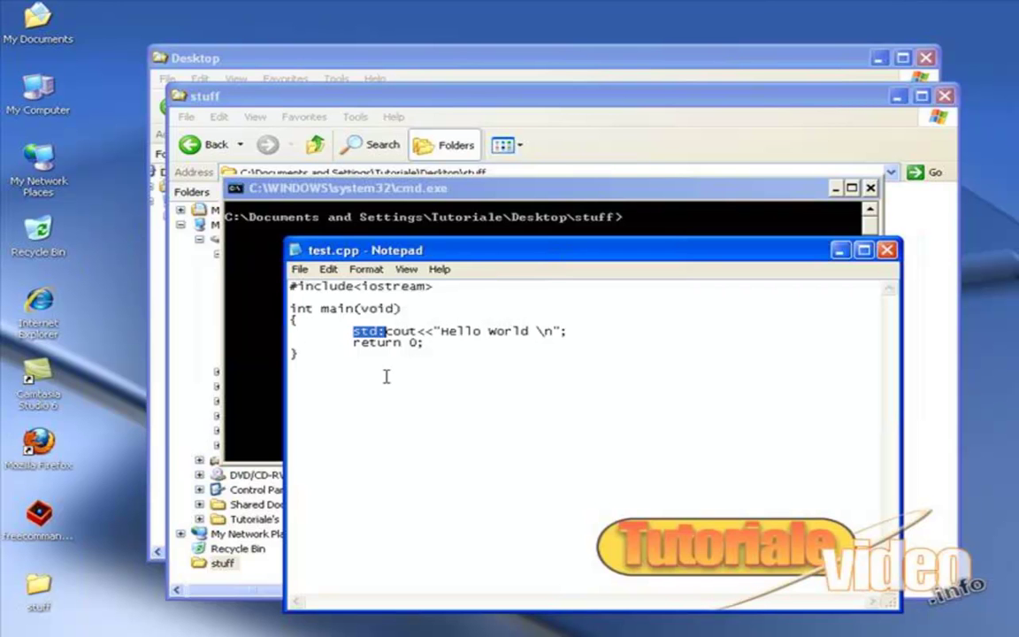
{"action": "left_click", "coordinate": [364, 299]}
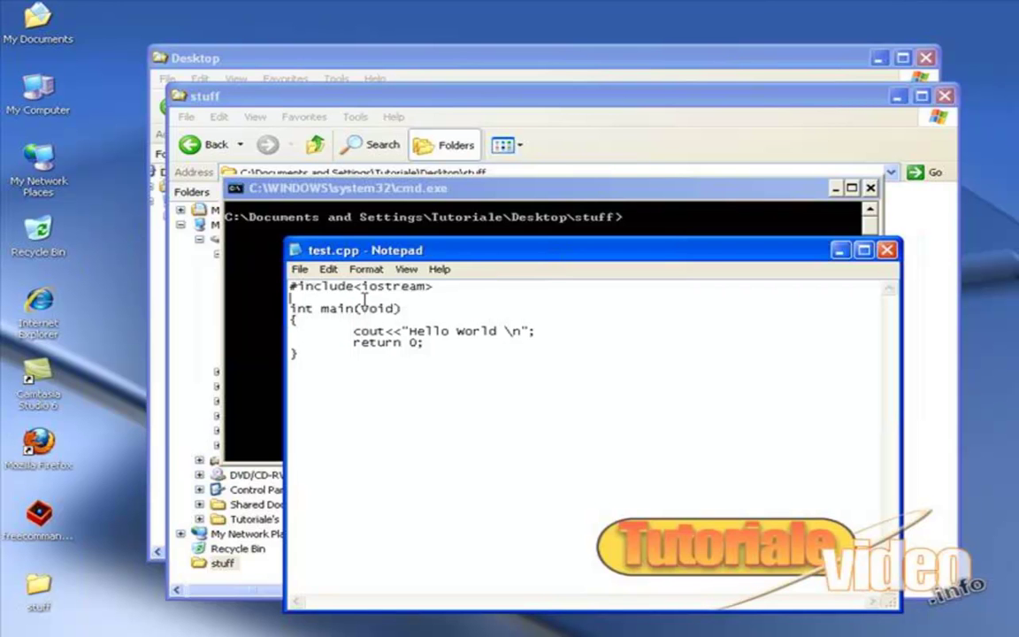
{"action": "type", "text": "using namespace std;"}
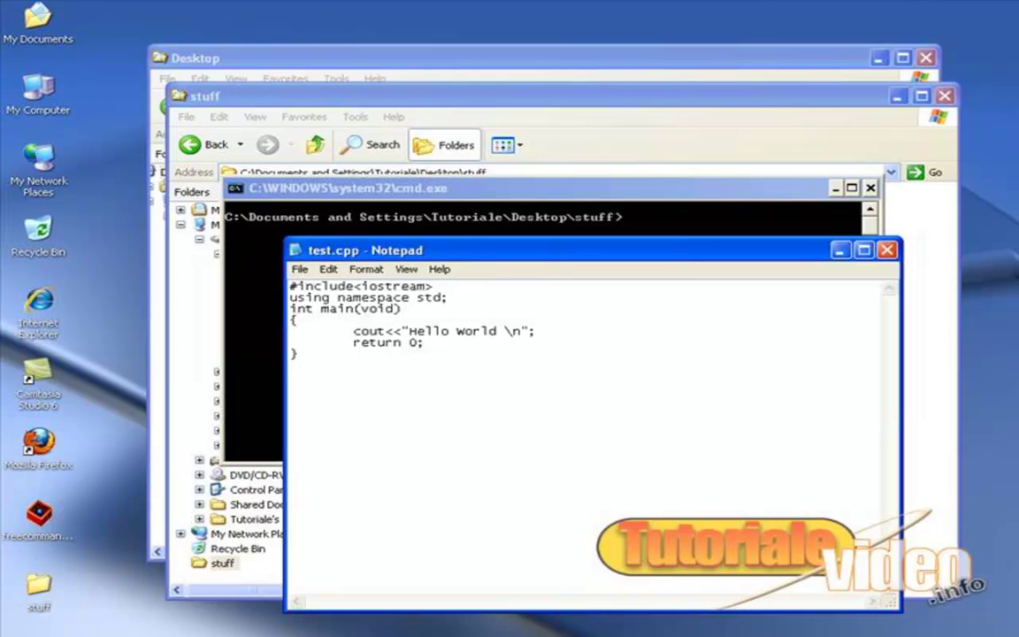
Examine the int main(void) declaration in test.cpp, from its return type to its parameter list
{"action": "double_click", "coordinate": [300, 309]}
{"action": "key", "text": "Right"}
{"action": "key", "text": "shift+Left"}
{"action": "key", "text": "shift+Left"}
{"action": "key", "text": "shift+Left"}
{"action": "key", "text": "Left"}
{"action": "key", "text": "Right"}
{"action": "key", "text": "Right"}
{"action": "key", "text": "Right"}
{"action": "key", "text": "Up"}
{"action": "key", "text": "Right"}
{"action": "key", "text": "Right"}
{"action": "key", "text": "Right"}
{"action": "key", "text": "Down"}
{"action": "key", "text": "Down"}
{"action": "key", "text": "Right"}
{"action": "key", "text": "Right"}
{"action": "key", "text": "Right"}
{"action": "key", "text": "Right"}
{"action": "key", "text": "Right"}
{"action": "key", "text": "Right"}
{"action": "key", "text": "Right"}
{"action": "key", "text": "Right"}
{"action": "key", "text": "Right"}
Try int a as the parameter of main in place of void and put void back
{"action": "key", "text": "shift+Right"}
{"action": "key", "text": "shift+Right"}
{"action": "key", "text": "shift+Right"}
{"action": "key", "text": "shift+Right"}
{"action": "type", "text": "int a"}
{"action": "key", "text": "BackSpace"}
{"action": "key", "text": "BackSpace"}
{"action": "key", "text": "BackSpace"}
{"action": "key", "text": "BackSpace"}
{"action": "key", "text": "BackSpace"}
{"action": "type", "text": "void"}
Examine the opening brace and the start of the cout line in the body of main
{"action": "left_click", "coordinate": [292, 331]}
{"action": "key", "text": "Down"}
{"action": "key", "text": "Right"}
{"action": "key", "text": "Right"}
{"action": "key", "text": "Right"}
{"action": "key", "text": "Right"}
{"action": "key", "text": "Right"}
{"action": "key", "text": "Right"}
{"action": "key", "text": "Right"}
{"action": "key", "text": "Right"}
{"action": "key", "text": "Right"}
{"action": "key", "text": "Left"}
{"action": "key", "text": "Left"}
{"action": "key", "text": "Left"}
{"action": "key", "text": "Left"}
{"action": "key", "text": "Left"}
{"action": "key", "text": "Left"}
{"action": "key", "text": "Left"}
{"action": "key", "text": "Up"}
{"action": "key", "text": "Left"}
{"action": "key", "text": "Right"}
{"action": "key", "text": "Right"}
{"action": "key", "text": "Right"}
{"action": "key", "text": "Right"}
{"action": "key", "text": "Left"}
{"action": "key", "text": "Left"}
{"action": "key", "text": "Left"}
{"action": "key", "text": "Left"}
Examine the cout statement, its "Hello World \n" string and the newline sequence
{"action": "key", "text": "shift+Right"}
{"action": "key", "text": "shift+Right"}
{"action": "key", "text": "shift+Right"}
{"action": "key", "text": "shift+Right"}
{"action": "key", "text": "Right"}
{"action": "key", "text": "Right"}
{"action": "key", "text": "Right"}
{"action": "key", "text": "shift+Right"}
{"action": "key", "text": "shift+Right"}
{"action": "key", "text": "shift+Right"}
{"action": "key", "text": "shift+Right"}
{"action": "key", "text": "shift+Right"}
{"action": "key", "text": "shift+Right"}
{"action": "key", "text": "shift+Right"}
{"action": "key", "text": "shift+Right"}
{"action": "key", "text": "shift+Right"}
{"action": "key", "text": "shift+Right"}
{"action": "key", "text": "shift+Right"}
{"action": "key", "text": "shift+Right"}
{"action": "key", "text": "shift+Right"}
{"action": "key", "text": "shift+Right"}
{"action": "key", "text": "Right"}
{"action": "key", "text": "shift+Left"}
{"action": "key", "text": "shift+Left"}
{"action": "key", "text": "shift+Left"}
{"action": "left_click", "coordinate": [335, 399]}
Save test.cpp and shift the Notepad window slightly, keeping the file in the stuff folder in view
{"action": "left_click", "coordinate": [300, 269]}
{"action": "left_click", "coordinate": [324, 318]}
{"action": "left_click_drag", "start_coordinate": [453, 250], "coordinate": [416, 261]}
Place the Command Prompt window below the test.cpp file and compile test.cpp with bcc32
{"action": "left_click", "coordinate": [493, 191]}
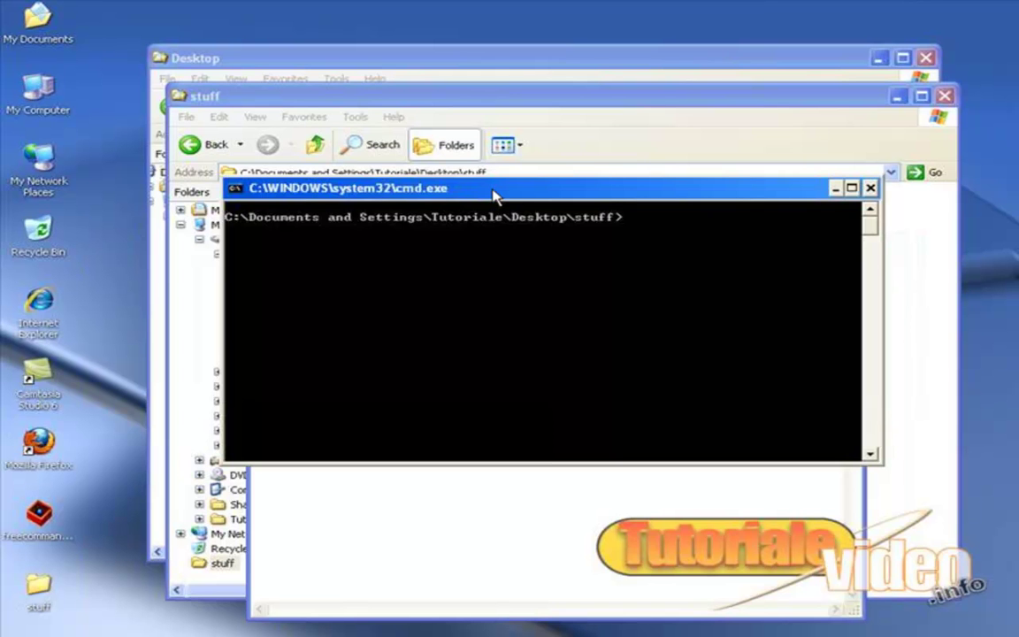
{"action": "left_click_drag", "start_coordinate": [494, 195], "coordinate": [494, 257]}
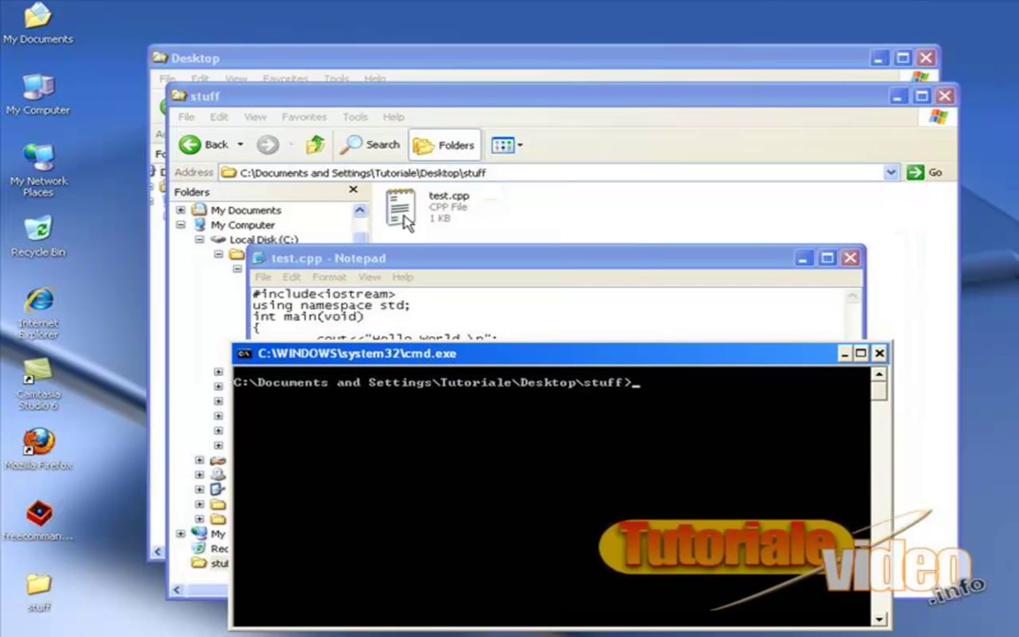
{"action": "left_click_drag", "start_coordinate": [453, 358], "coordinate": [447, 283]}
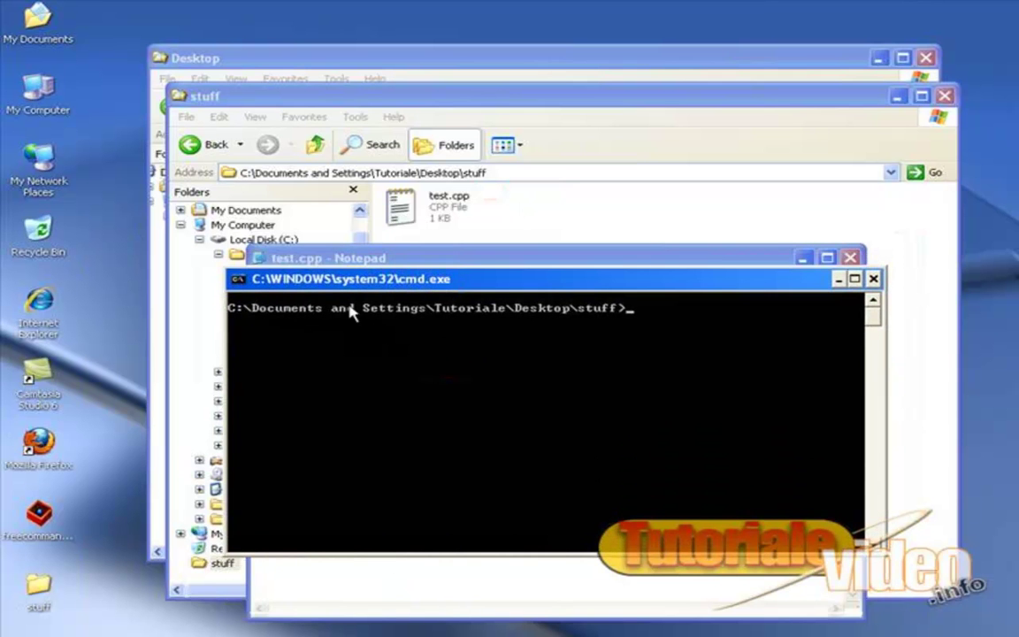
{"action": "left_click_drag", "start_coordinate": [630, 280], "coordinate": [629, 310]}
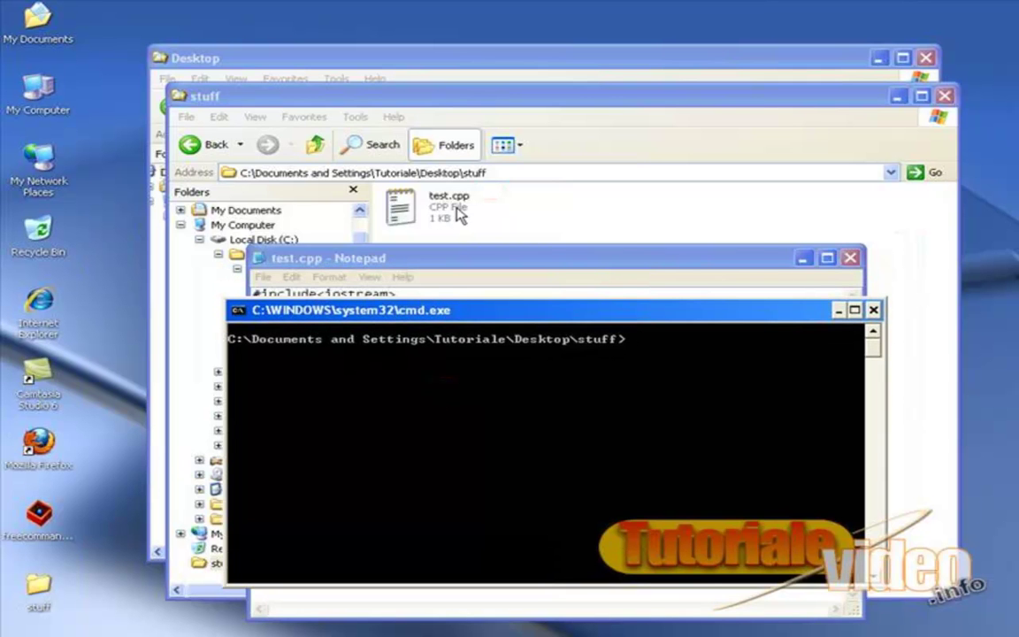
{"action": "type", "text": "bcc32 test.cpp"}
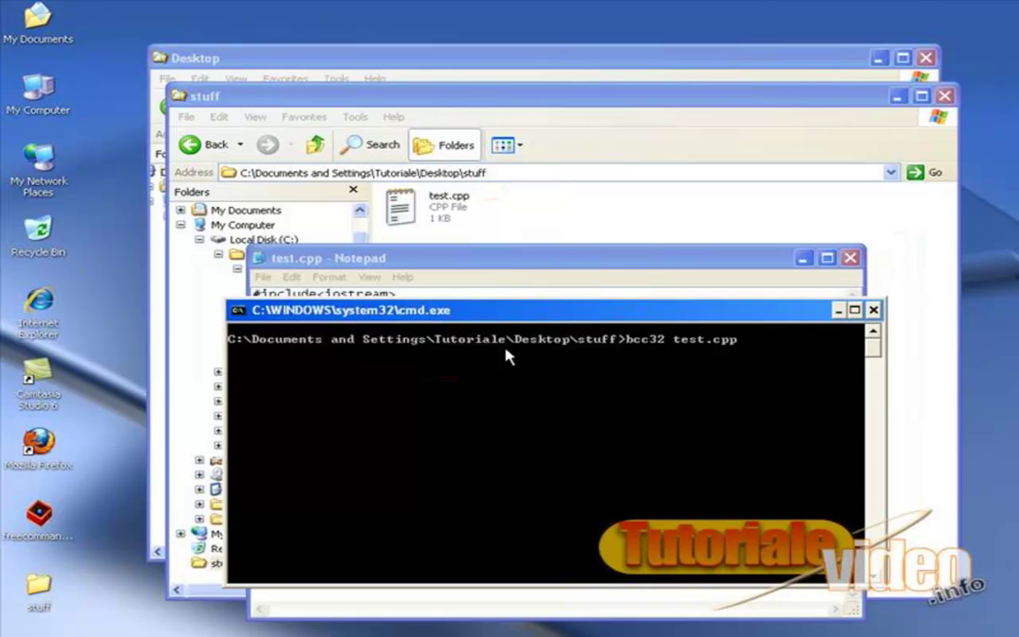
{"action": "key", "text": "Return"}
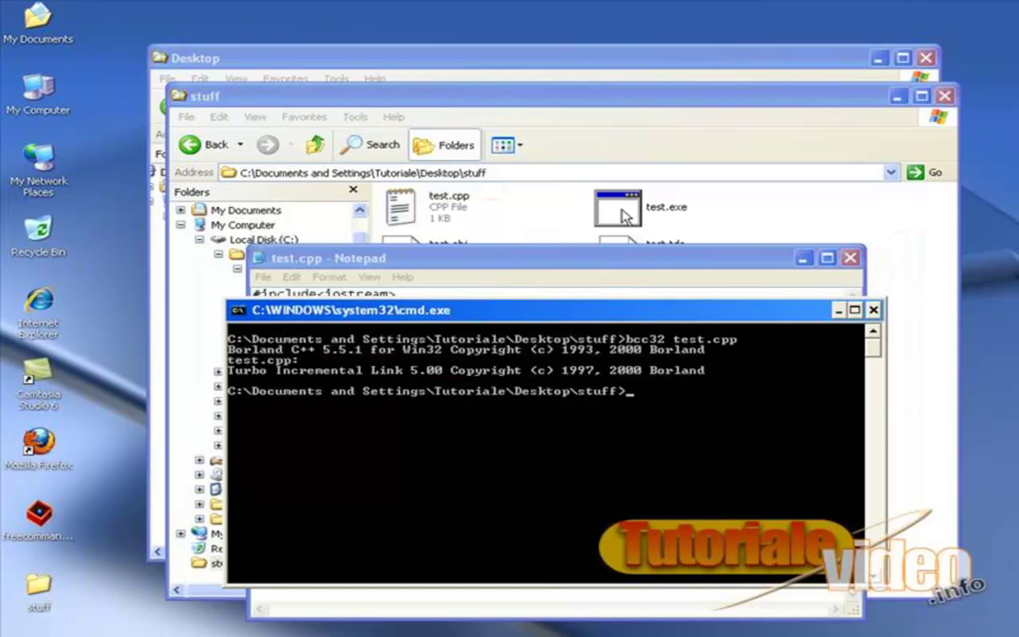
Bring the stuff folder forward and look over the files generated by the compiler, including test.exe
{"action": "left_click", "coordinate": [630, 265]}
{"action": "key", "text": "Left"}
{"action": "key", "text": "Right"}
{"action": "key", "text": "Left"}
{"action": "key", "text": "Right"}
{"action": "key", "text": "Up"}
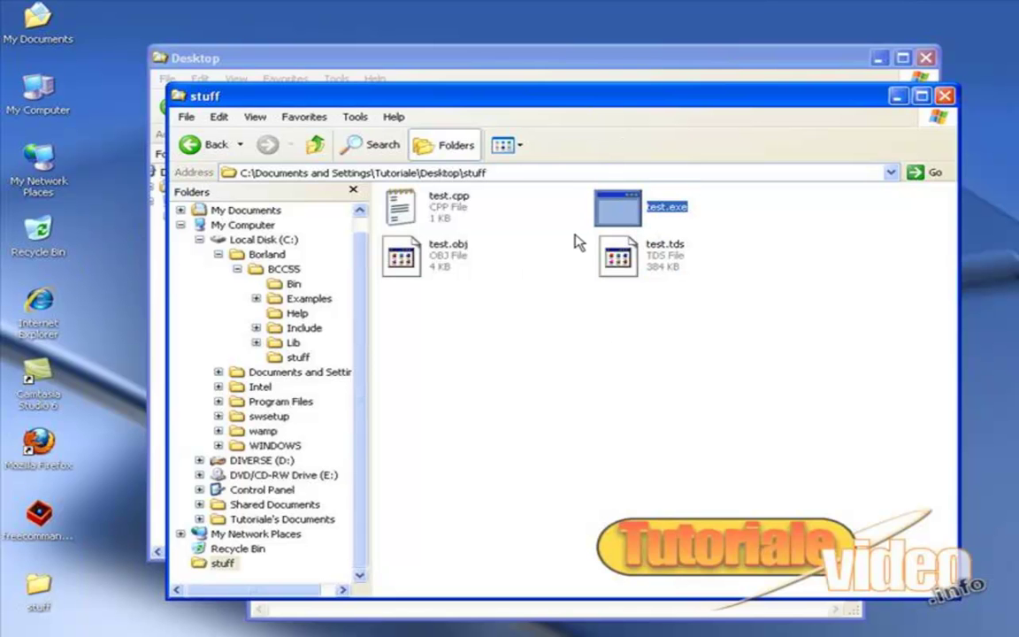
Return to the Command Prompt and run the compiled test program
{"action": "key", "text": "alt+Tab"}
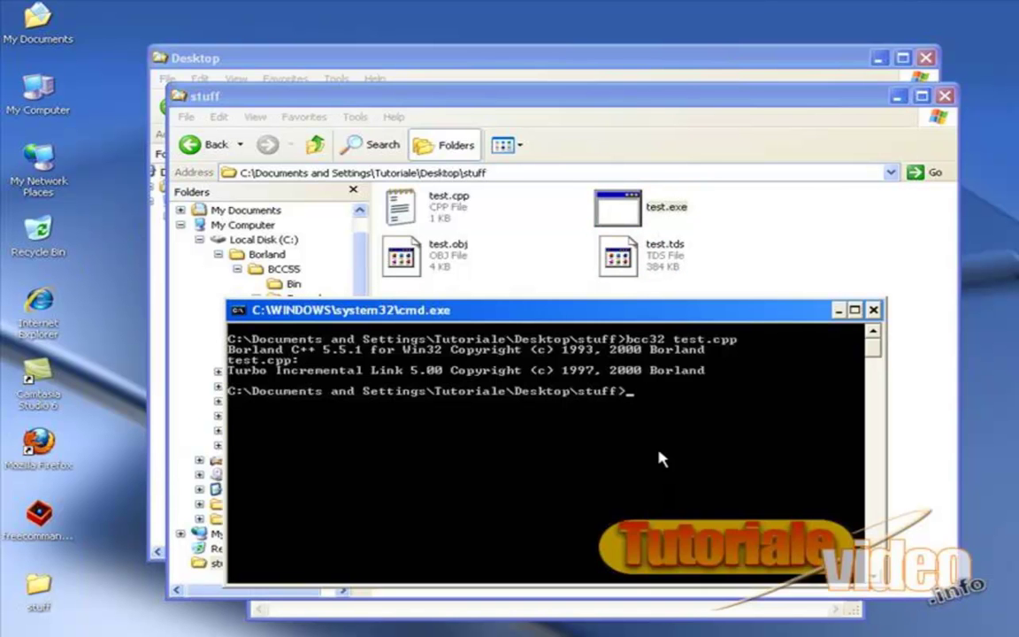
{"action": "type", "text": "test"}
{"action": "key", "text": "Return"}
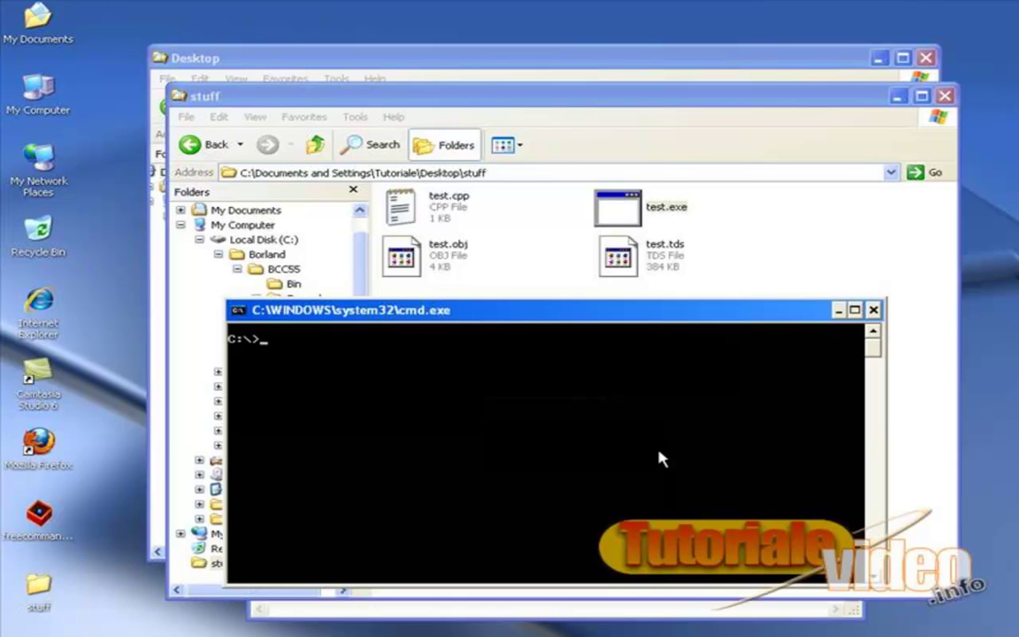
{"action": "left_click", "coordinate": [855, 309]}
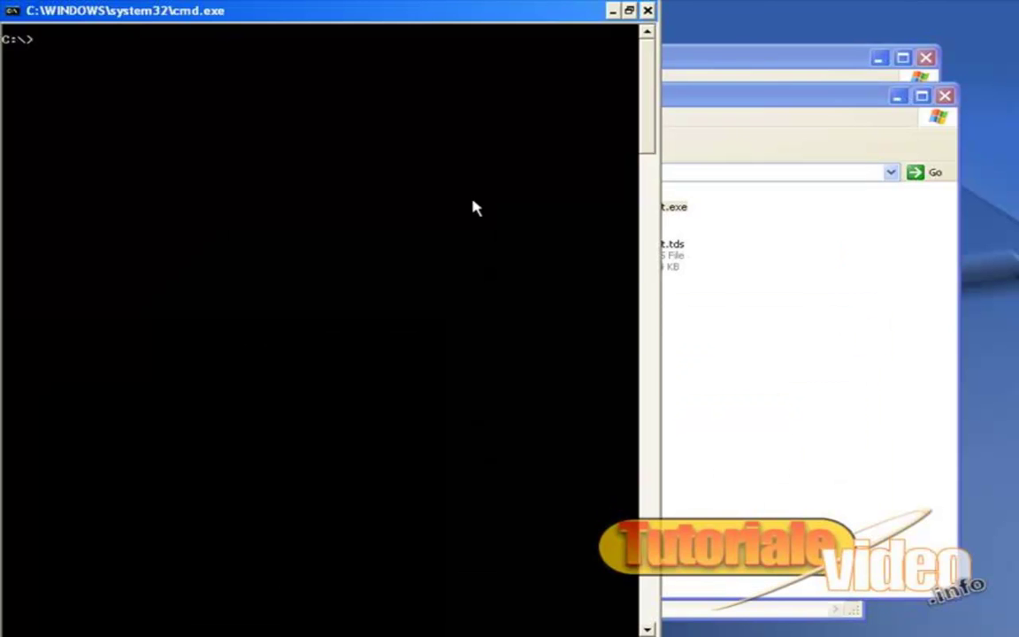
{"action": "left_click", "coordinate": [630, 11]}
{"action": "left_click_drag", "start_coordinate": [577, 307], "coordinate": [586, 309]}
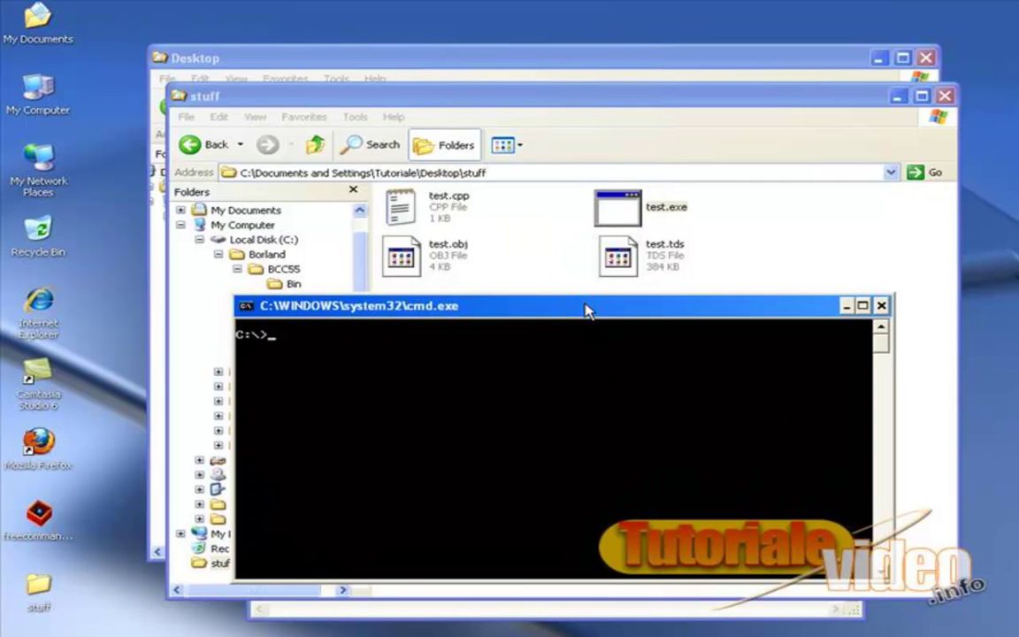
Change the working directory in the Command Prompt to C:\Documents and Settings\Tutoriale\Desktop\stuff, one folder level at a time
{"action": "type", "text": "cd \"D"}
{"action": "key", "text": "Tab"}
{"action": "key", "text": "Return"}
{"action": "type", "text": "cd"}
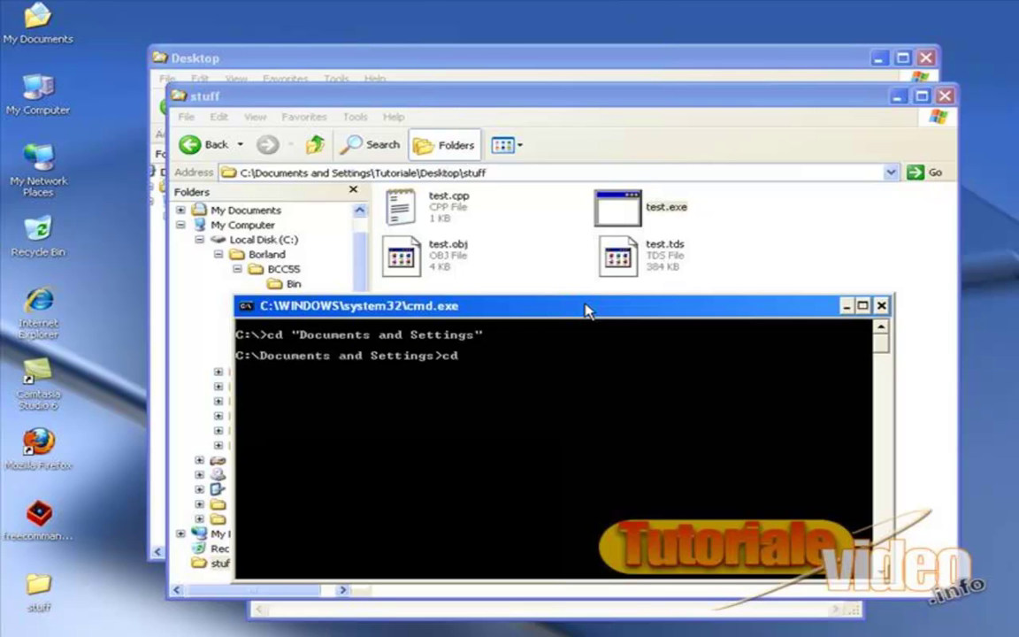
{"action": "type", "text": " Tutoriale"}
{"action": "key", "text": "Return"}
{"action": "type", "text": "cd Desktop"}
{"action": "key", "text": "Return"}
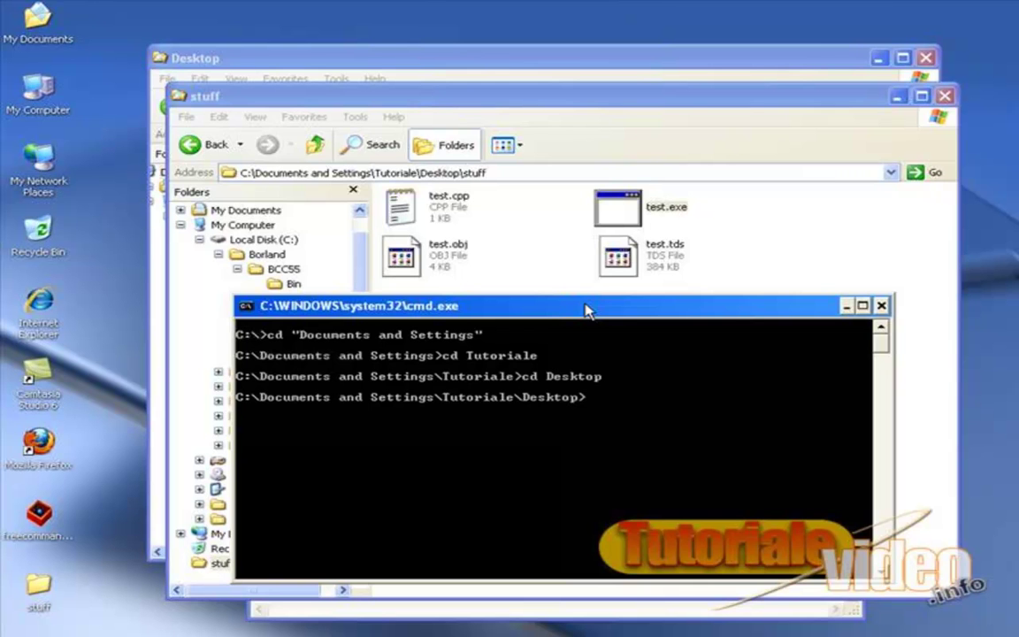
{"action": "type", "text": "cd stuff"}
{"action": "key", "text": "Return"}
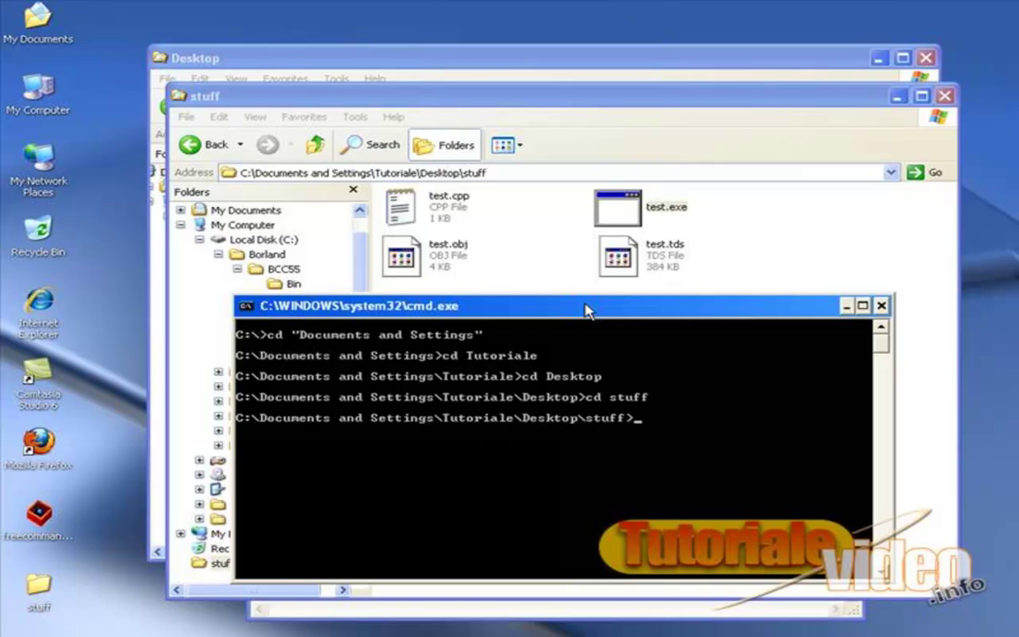
Open test.cpp with the edit command, switch to full screen and back, and reposition the window
{"action": "type", "text": "edit test.cpp"}
{"action": "key", "text": "Return"}
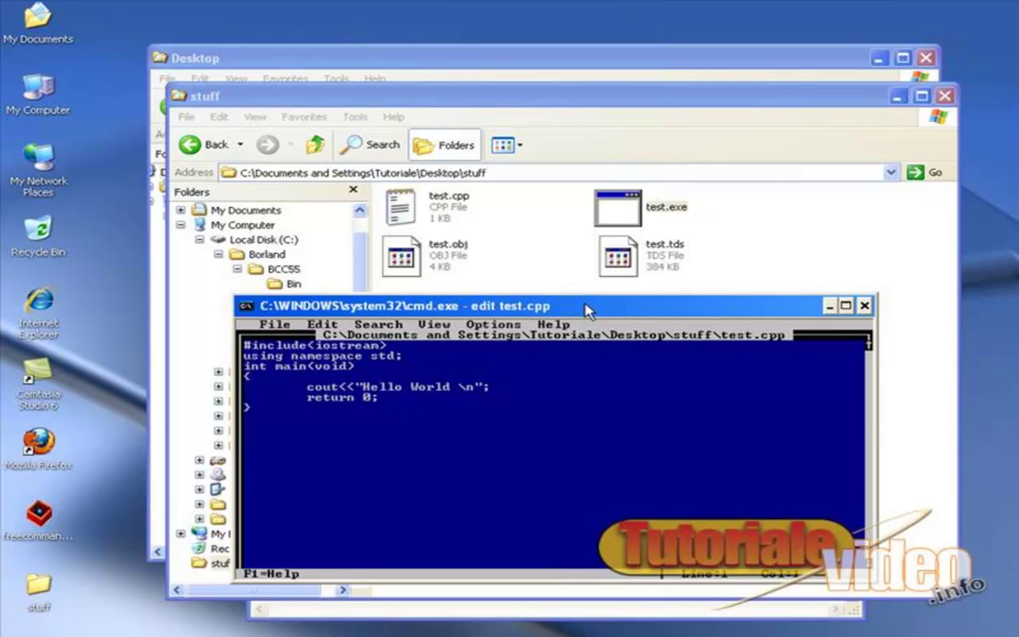
{"action": "key", "text": "alt+Return"}
{"action": "key", "text": "alt+Return"}
{"action": "double_click", "coordinate": [553, 11]}
{"action": "left_click_drag", "start_coordinate": [563, 311], "coordinate": [555, 270]}
Try the Full Screen display option in the Command Prompt window's properties and discard the change
{"action": "right_click", "coordinate": [240, 266]}
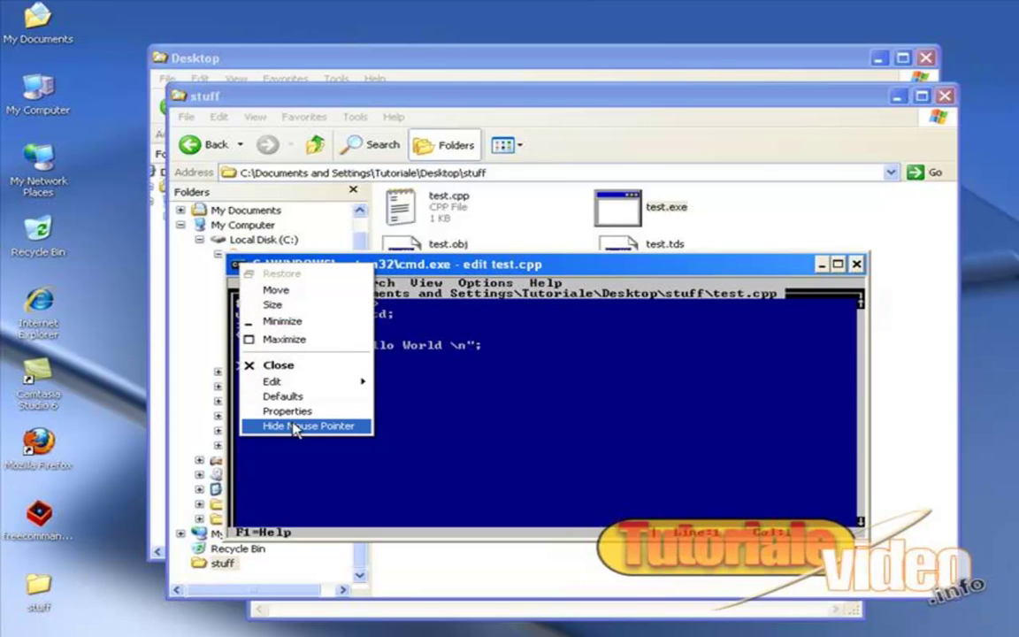
{"action": "left_click", "coordinate": [363, 249]}
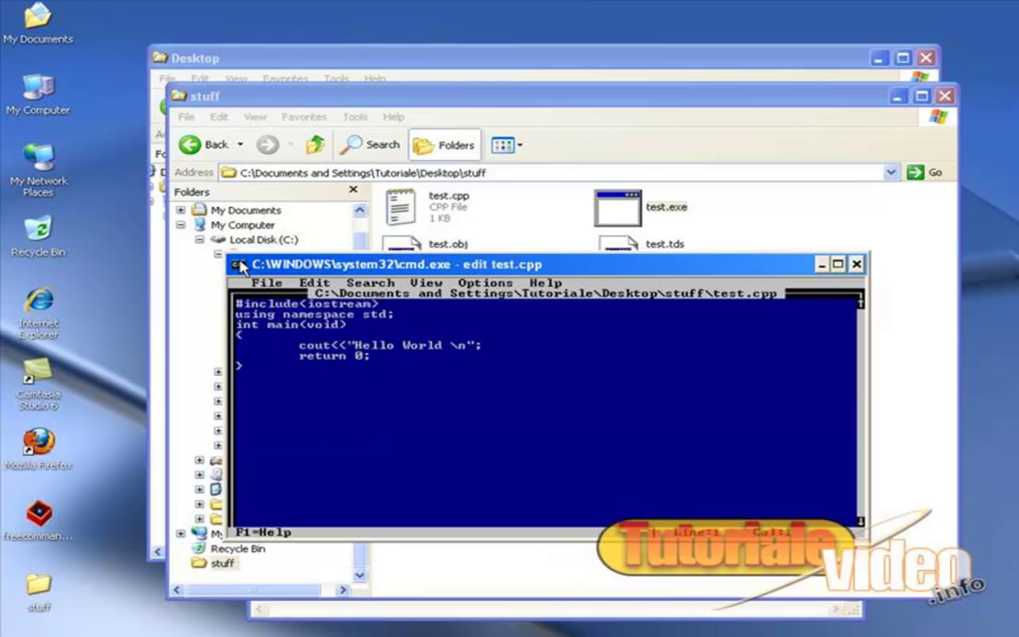
{"action": "right_click", "coordinate": [240, 265]}
{"action": "left_click", "coordinate": [275, 409]}
{"action": "left_click_drag", "start_coordinate": [381, 239], "coordinate": [410, 187]}
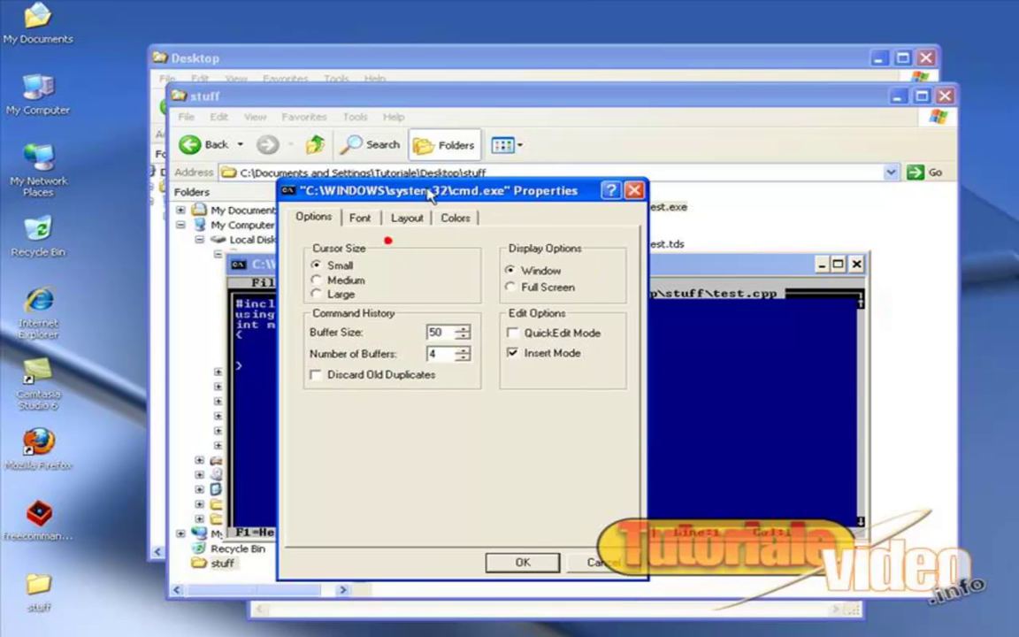
{"action": "left_click", "coordinate": [511, 286]}
{"action": "left_click", "coordinate": [595, 567]}
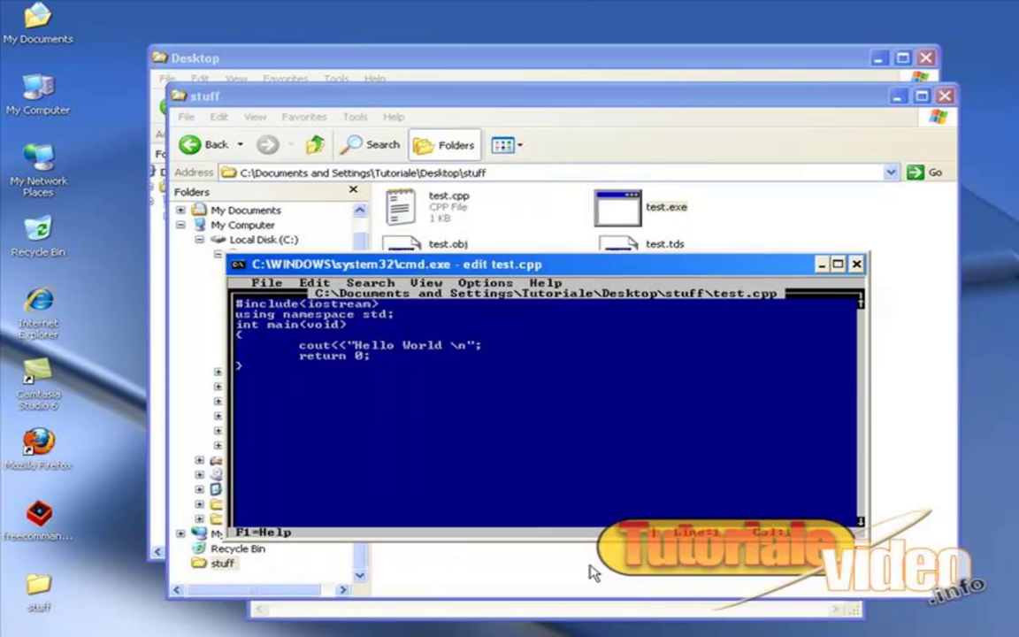
Examine the console editor's menu bar and the commands in its File menu
{"action": "left_click_drag", "start_coordinate": [262, 288], "coordinate": [423, 284]}
{"action": "left_click", "coordinate": [267, 284]}
{"action": "left_click", "coordinate": [268, 284]}
{"action": "left_click", "coordinate": [267, 284]}
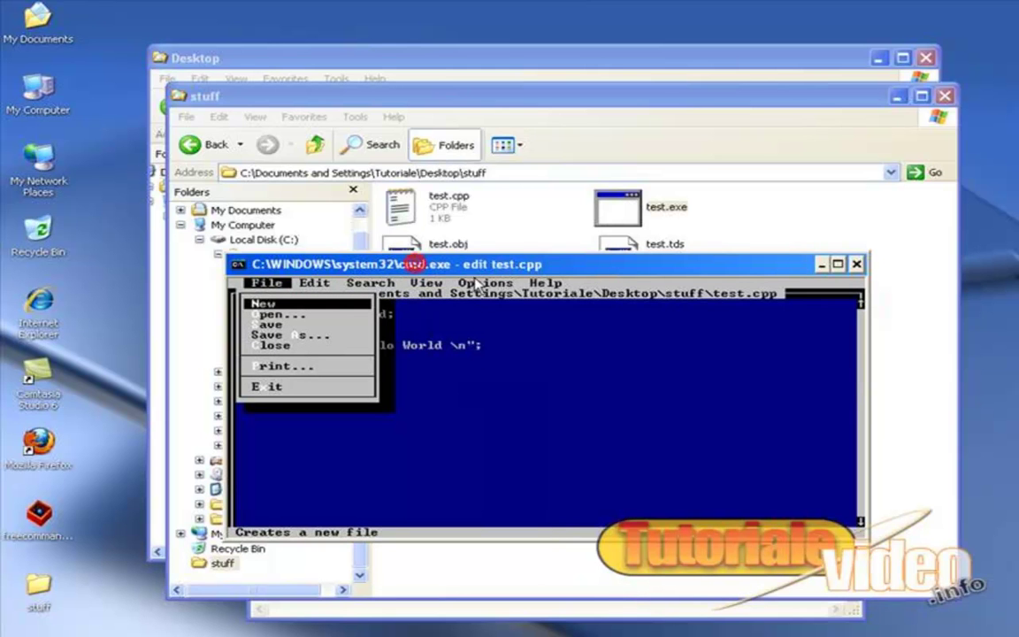
{"action": "key", "text": "Escape"}
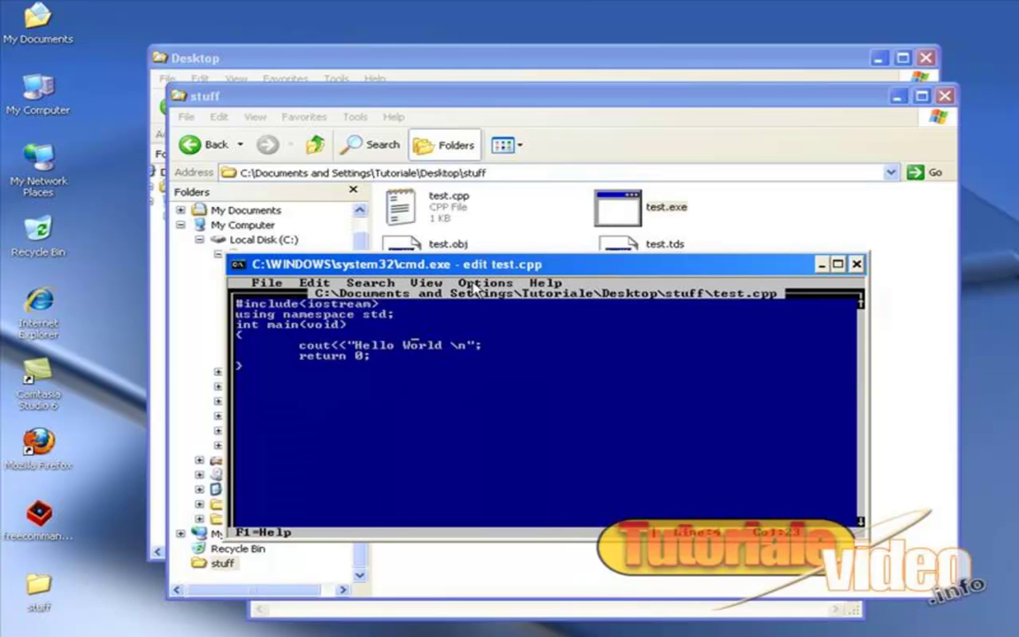